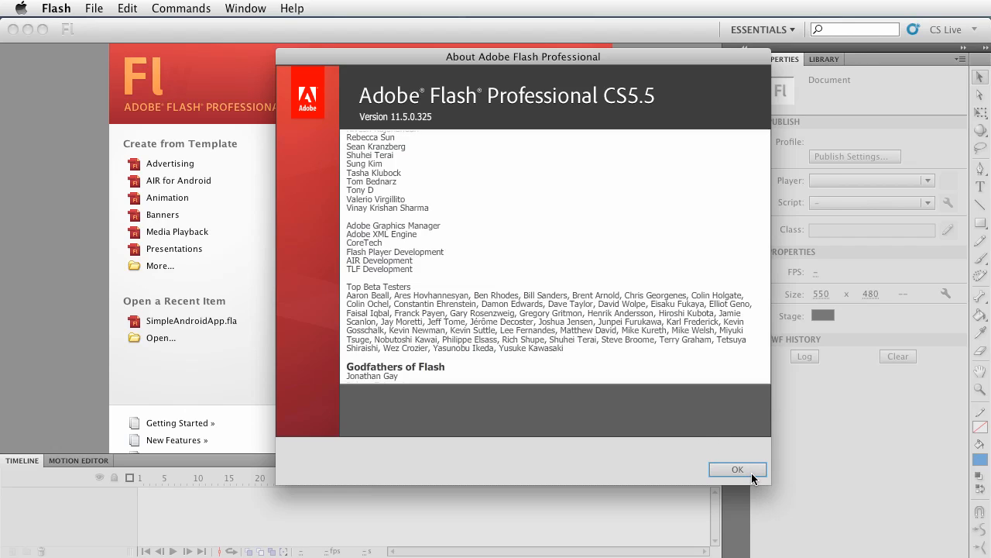
# Close the About dialog and create a new AIR for Android document
pyautogui.click(737, 469)
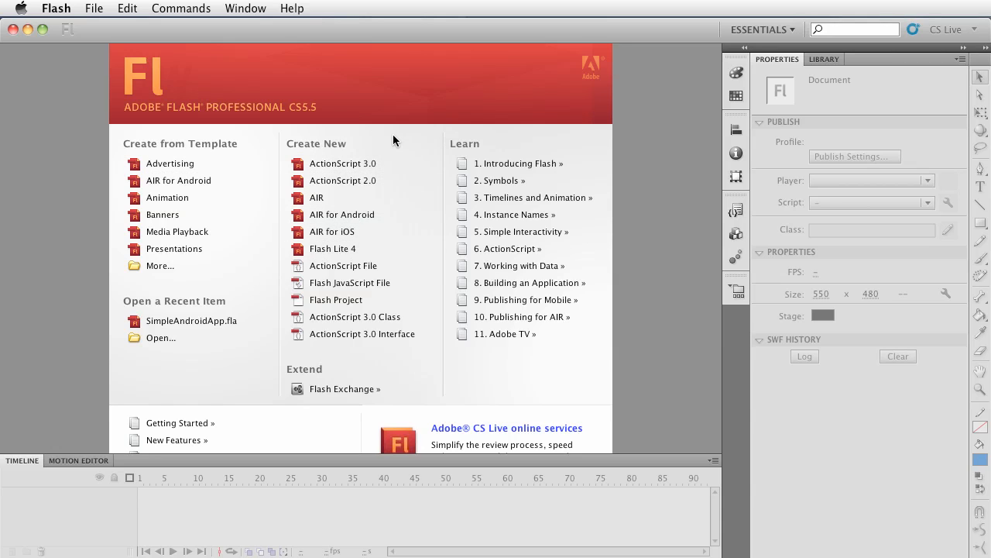
pyautogui.click(325, 220)
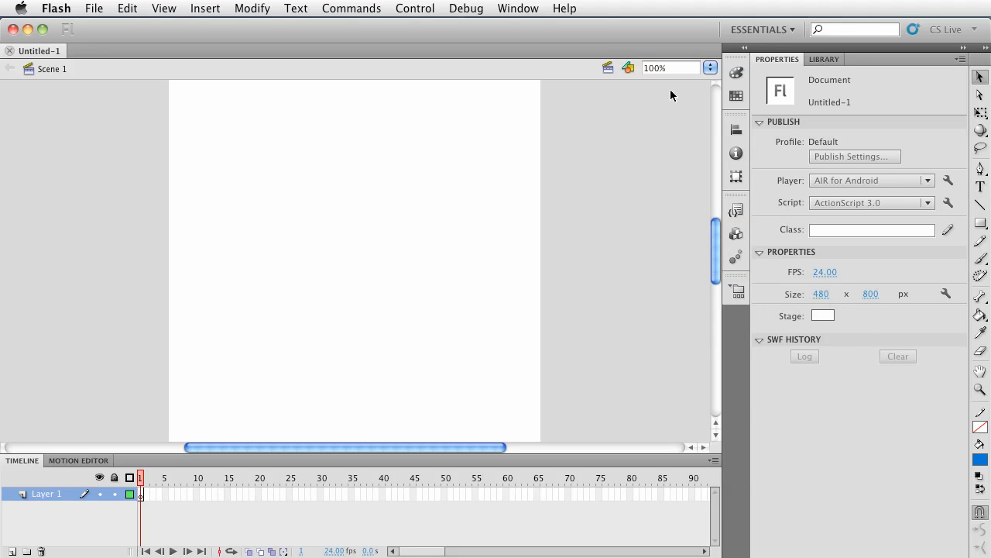
# Fit the whole stage in view and draw a blue rectangle near the stage's upper left corner
pyautogui.click(710, 68)
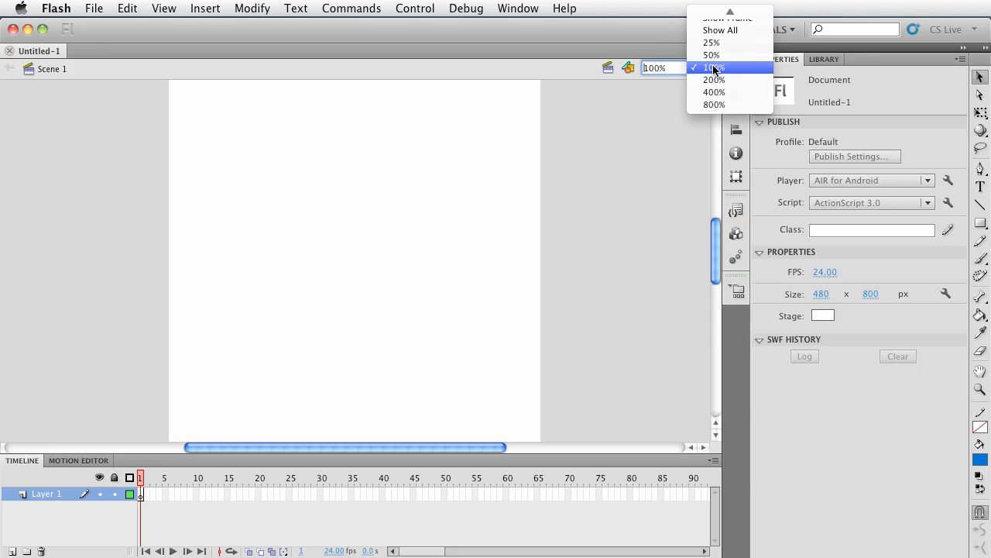
pyautogui.click(723, 31)
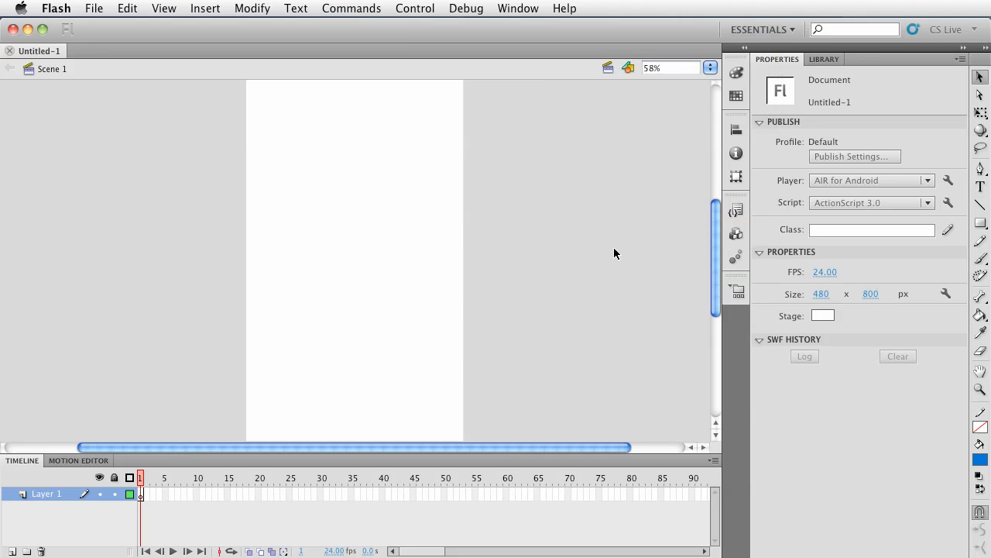
pyautogui.click(980, 223)
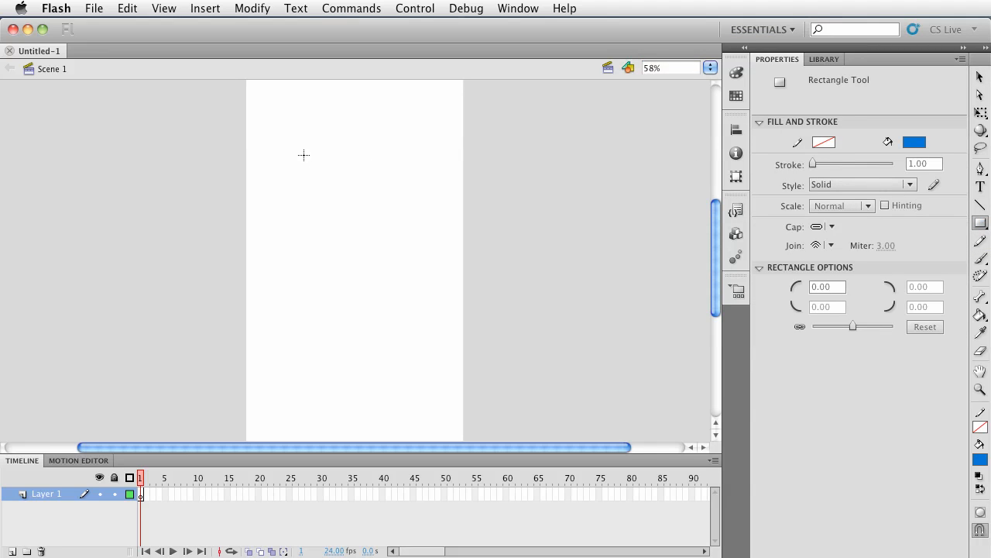
pyautogui.moveTo(277, 106); pyautogui.dragTo(368, 217)
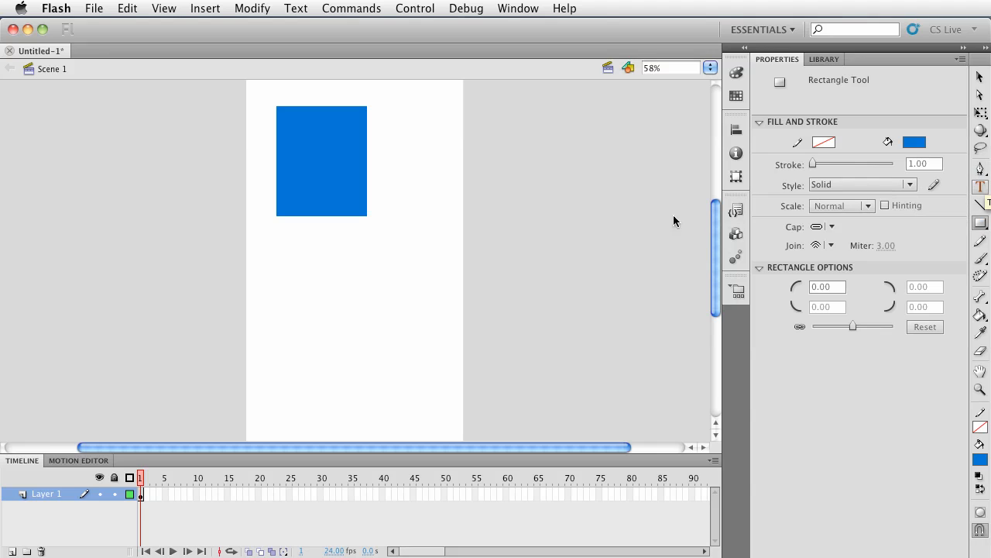
# Add a static text line below the rectangle praising the author and reading "Thanks for sharing this code and tutorials."
pyautogui.press('t')
pyautogui.click(295, 306)
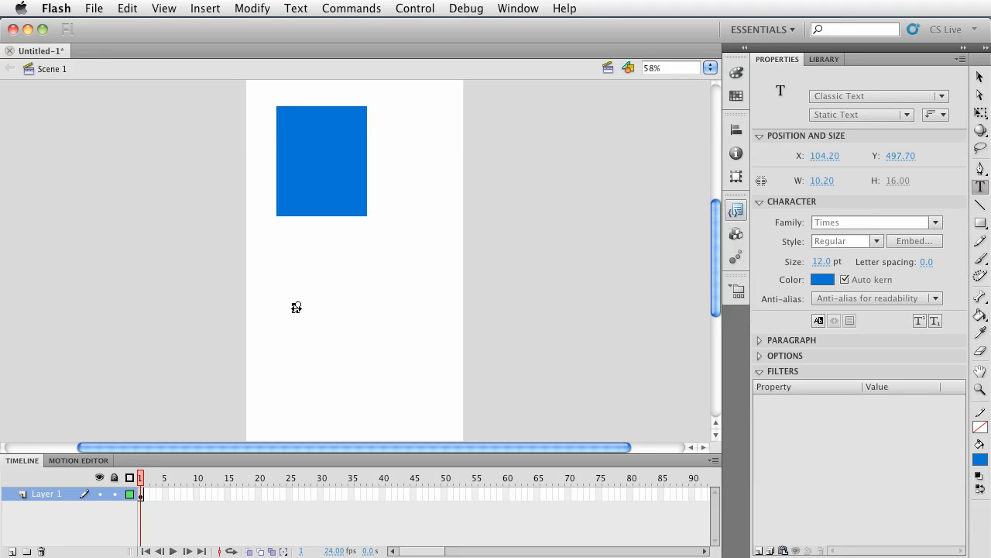
pyautogui.write('Brent is the best ever. Thanks for sharing this course ')
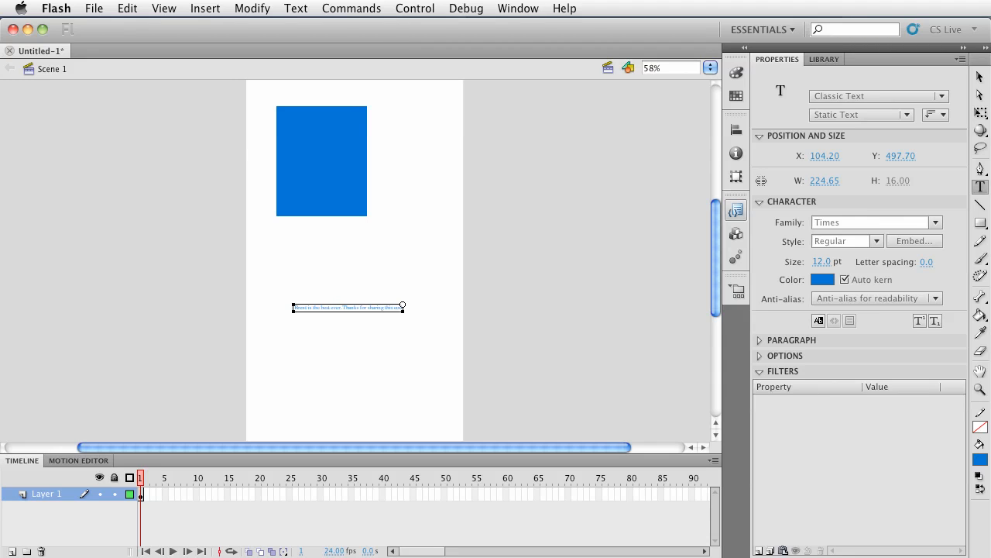
pyautogui.write('and interesting tutorials.')
pyautogui.click(345, 346)
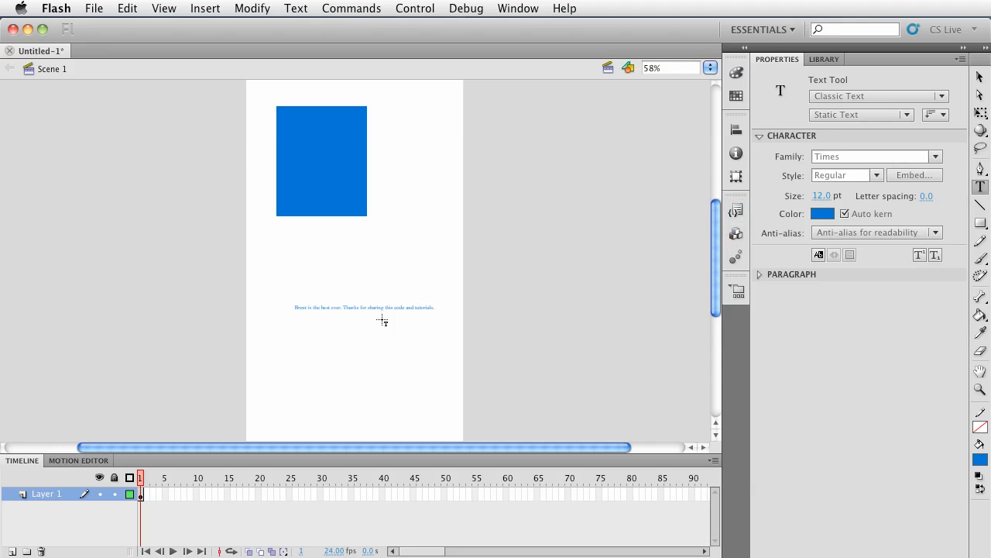
# Select the text block and set its font size to 18 pt
pyautogui.press('v')
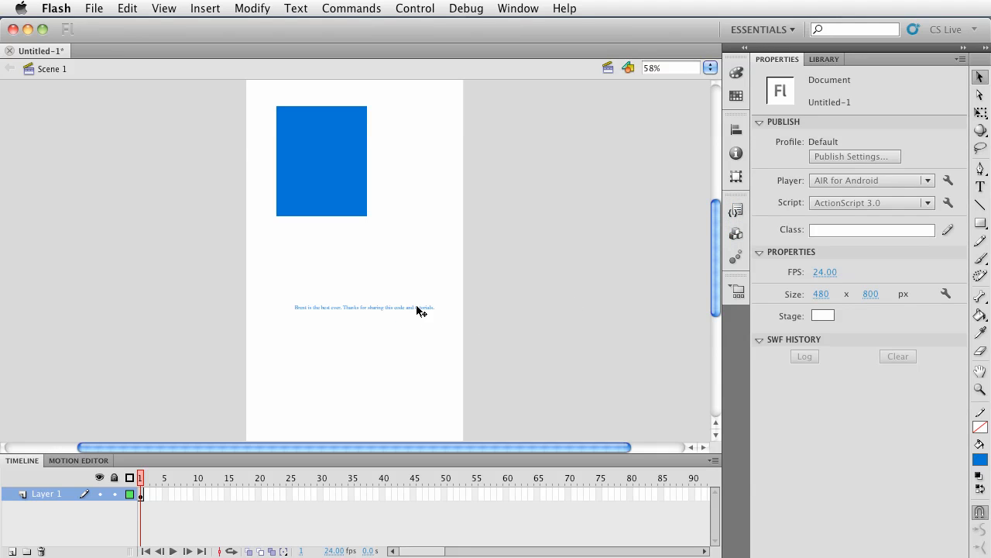
pyautogui.click(418, 307)
pyautogui.click(819, 262)
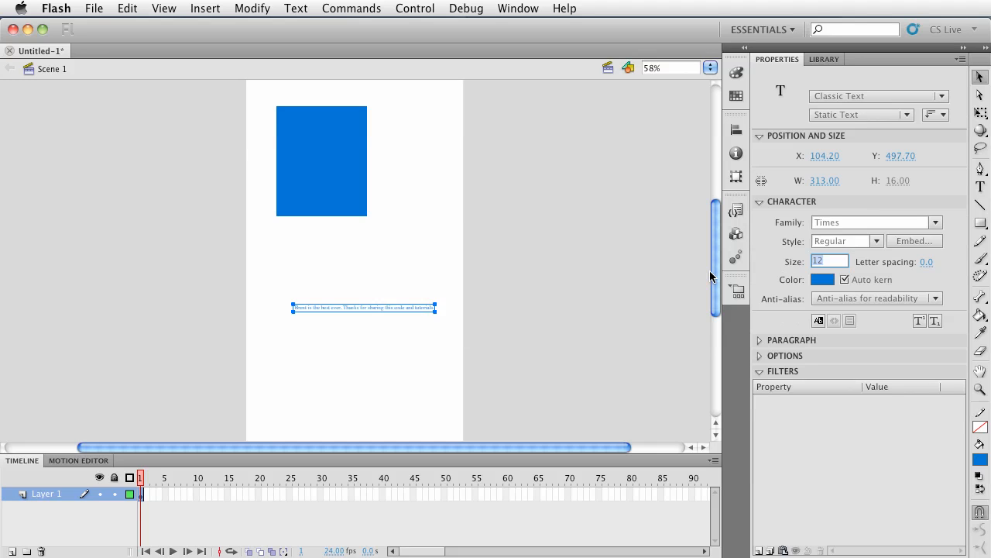
pyautogui.write('18')
pyautogui.press('Return')
# Move the text block under the rectangle and narrow it so the sentence wraps onto two lines
pyautogui.moveTo(392, 310); pyautogui.dragTo(356, 287)
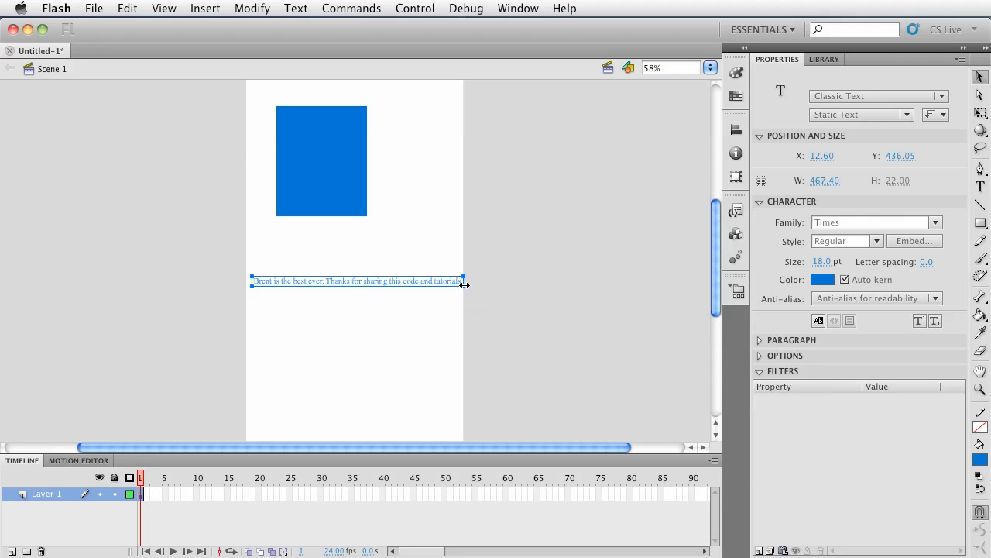
pyautogui.moveTo(464, 286); pyautogui.dragTo(436, 302)
pyautogui.moveTo(321, 290); pyautogui.dragTo(341, 276)
pyautogui.click(338, 305)
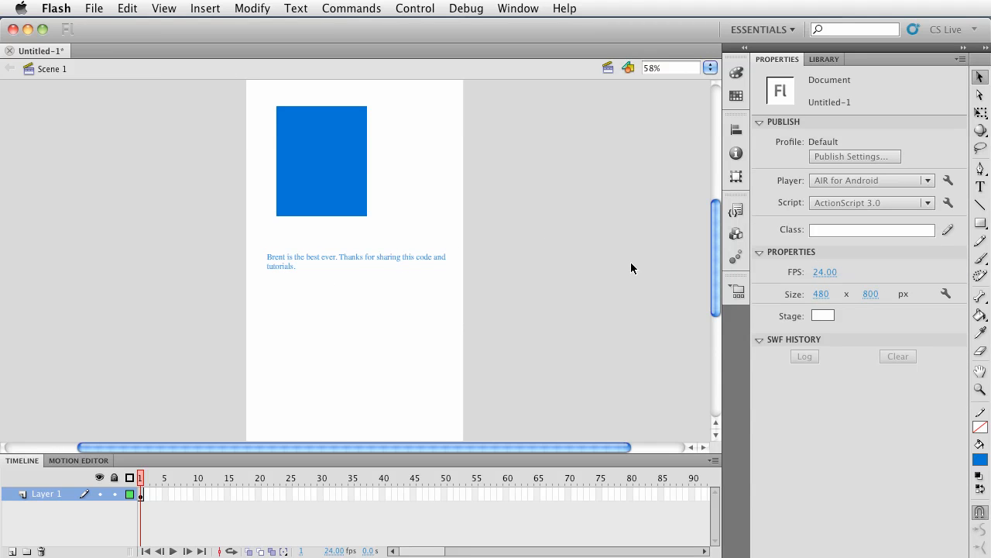
# Place a Button, a CheckBox and a RadioButton component from the Components panel below the text
pyautogui.click(733, 235)
pyautogui.click(475, 235)
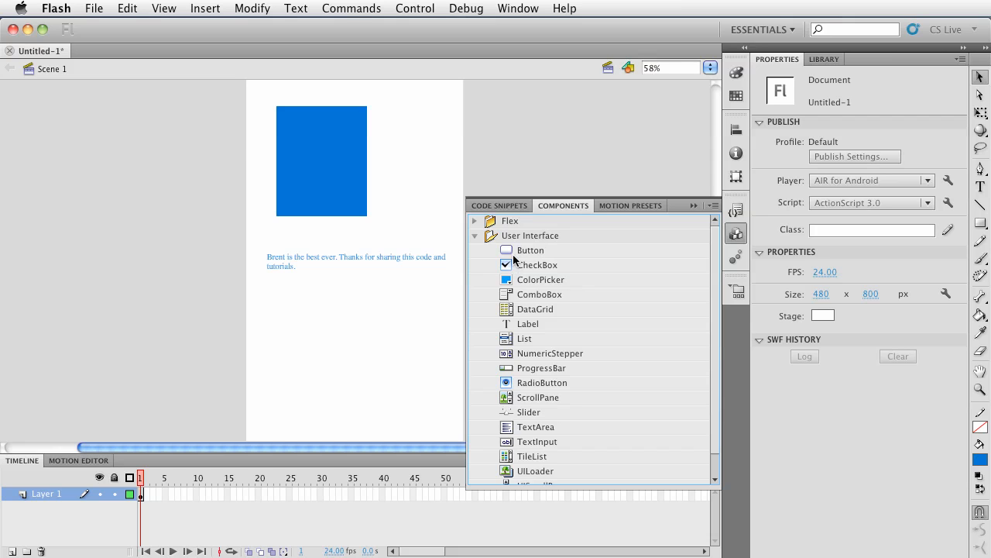
pyautogui.moveTo(512, 252); pyautogui.dragTo(293, 299)
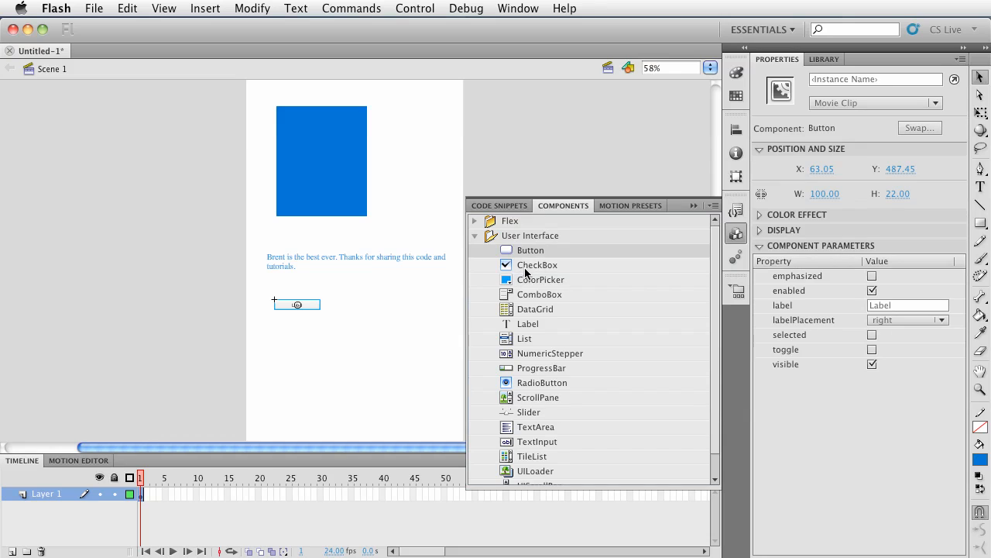
pyautogui.moveTo(524, 268); pyautogui.dragTo(301, 355)
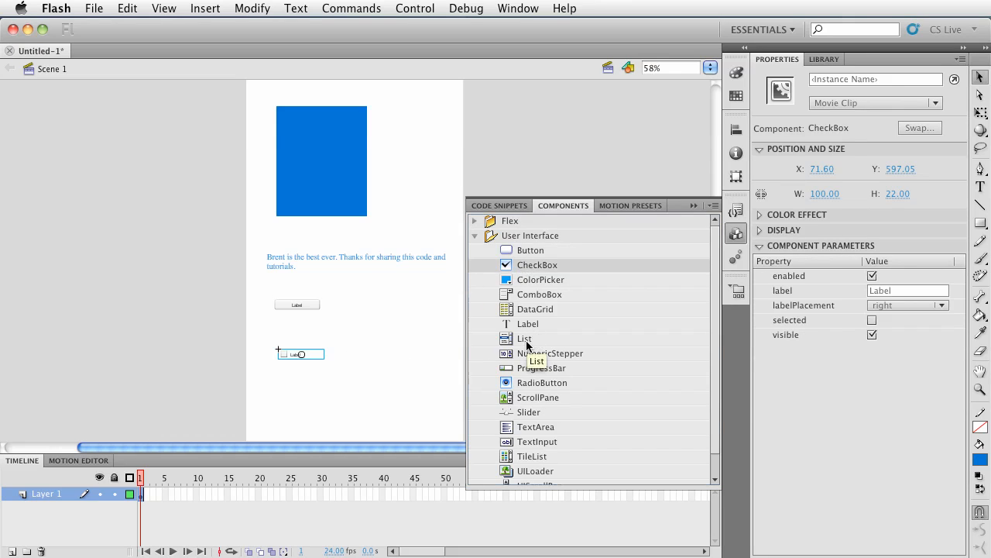
pyautogui.moveTo(526, 384); pyautogui.dragTo(281, 401)
pyautogui.click(359, 323)
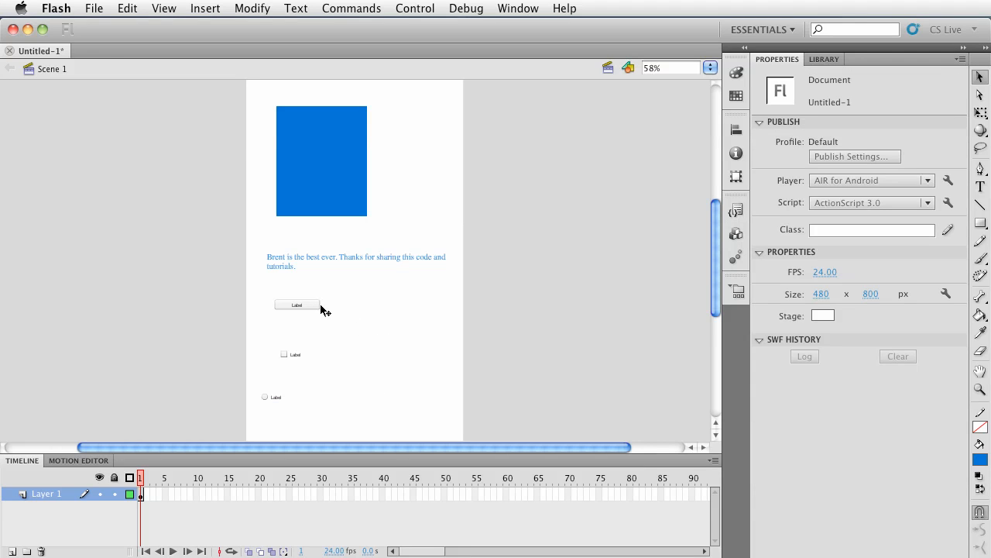
# Zoom in on the stage and inspect the Button component's parameters
pyautogui.press('super+2')
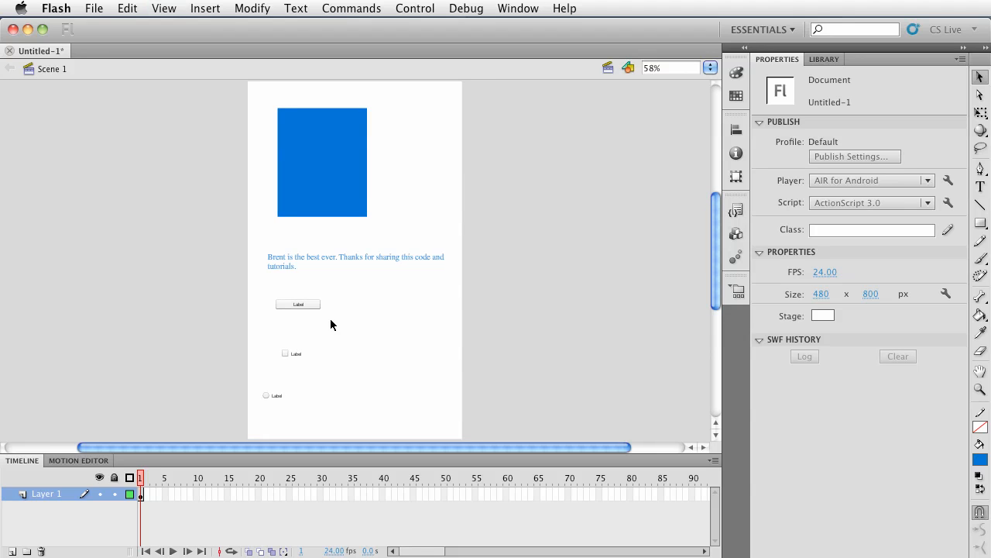
pyautogui.press('super+3')
pyautogui.scroll(-3, 316, 370)
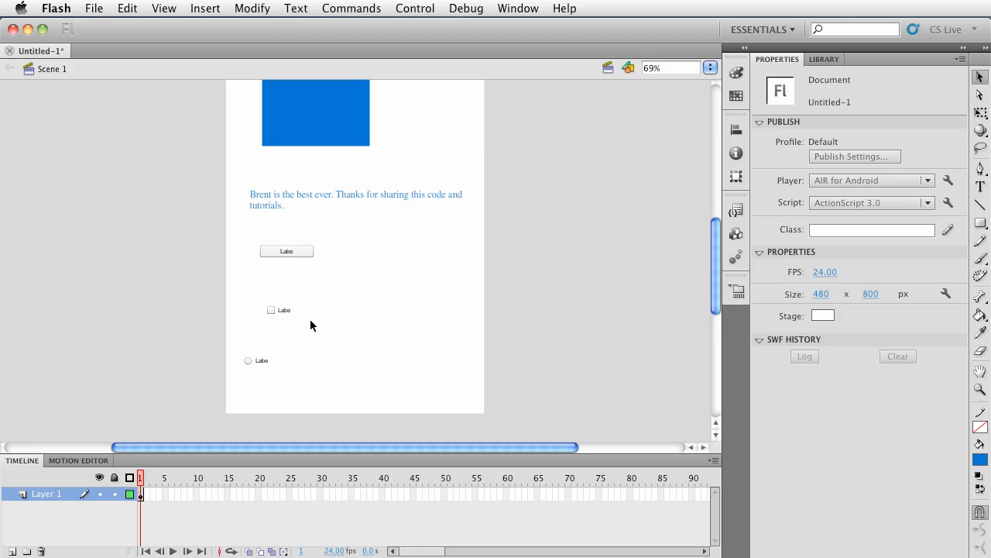
pyautogui.click(301, 255)
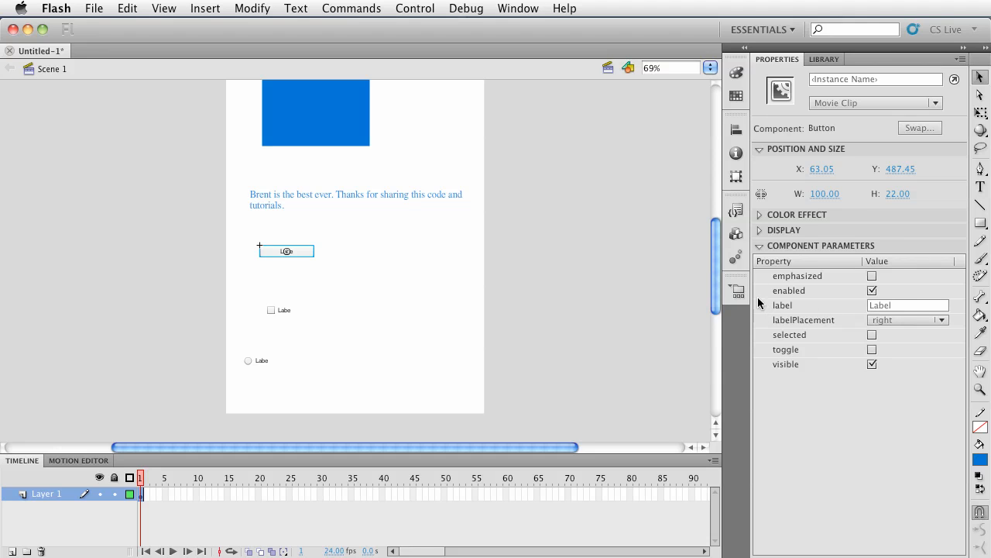
pyautogui.click(372, 276)
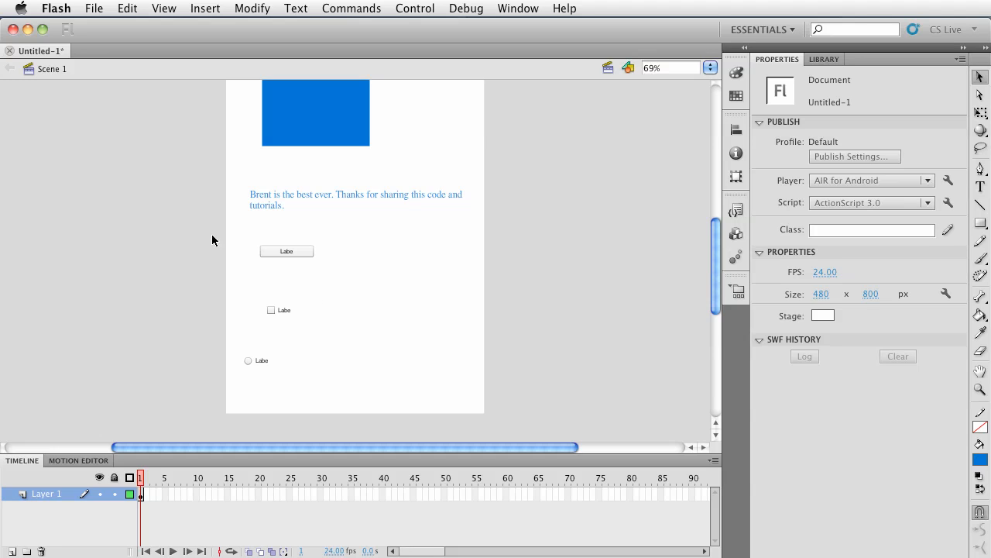
# Save the document as SimpleAndroidApp.fla, replacing the existing file
pyautogui.click(101, 9)
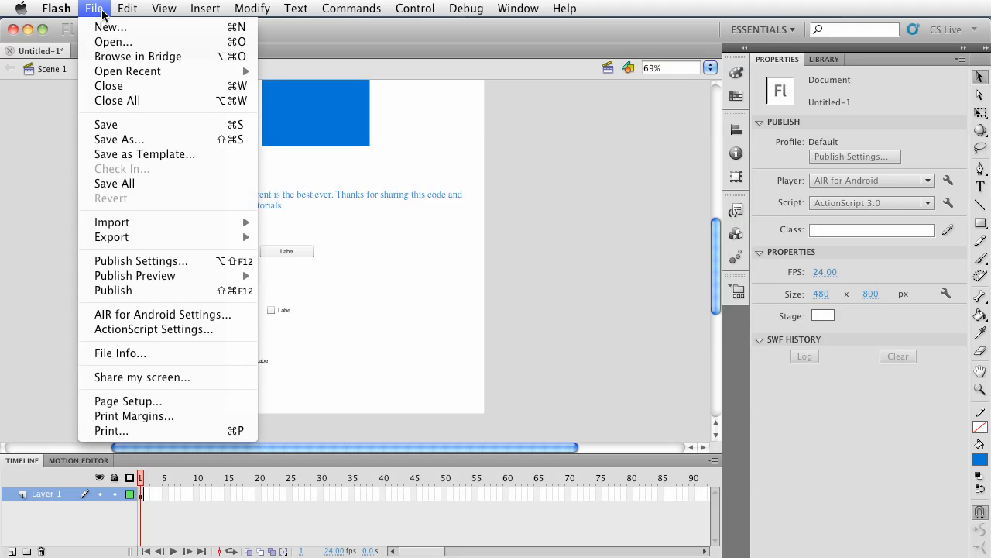
pyautogui.click(136, 124)
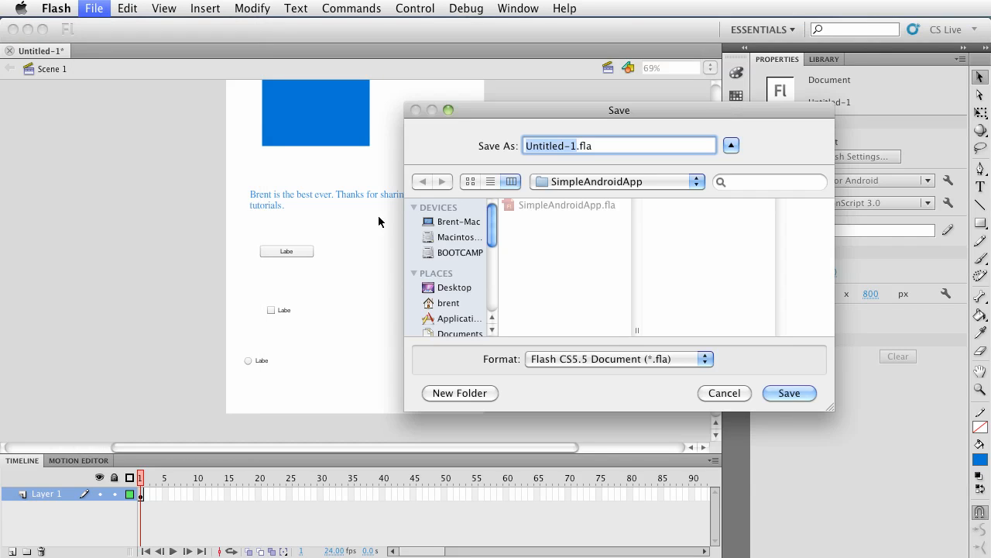
pyautogui.write('Simple')
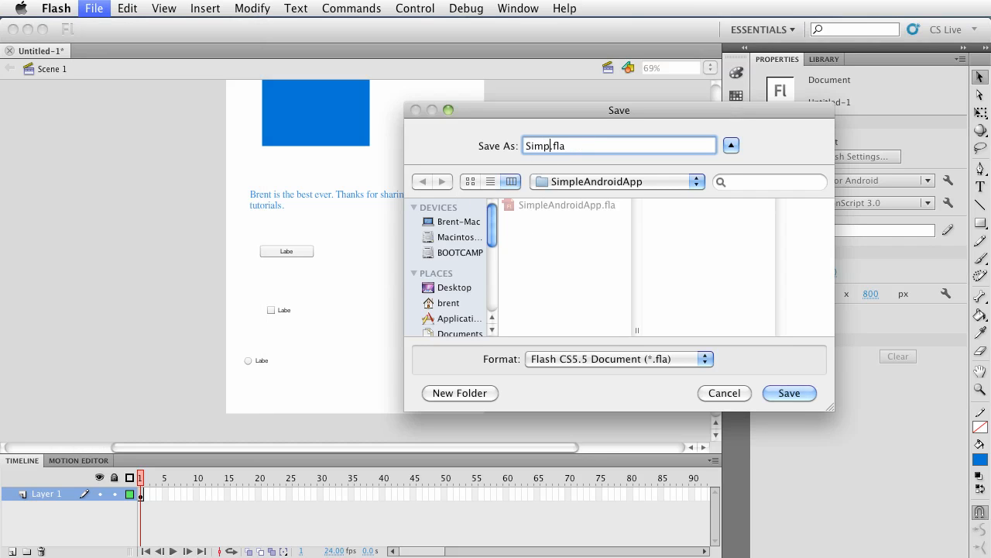
pyautogui.write('AndroidApp')
pyautogui.press('Return')
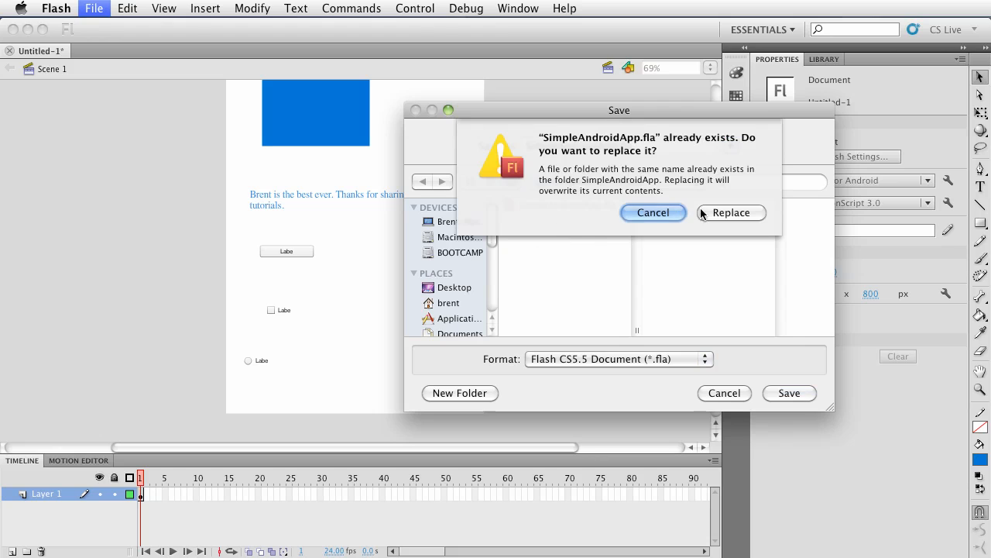
pyautogui.click(724, 213)
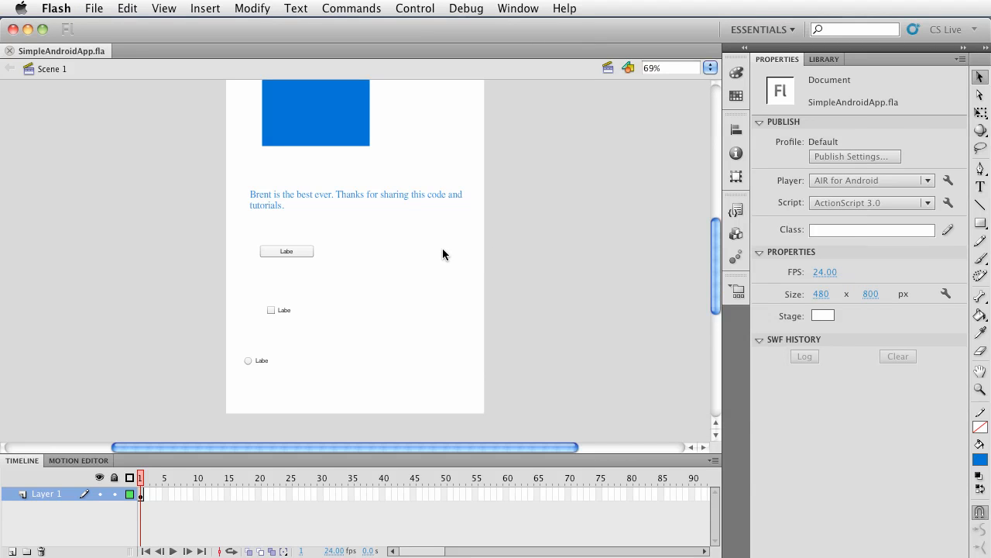
# Open the AIR for Android settings and change the app name to Simple Android
pyautogui.scroll(4, 442, 253)
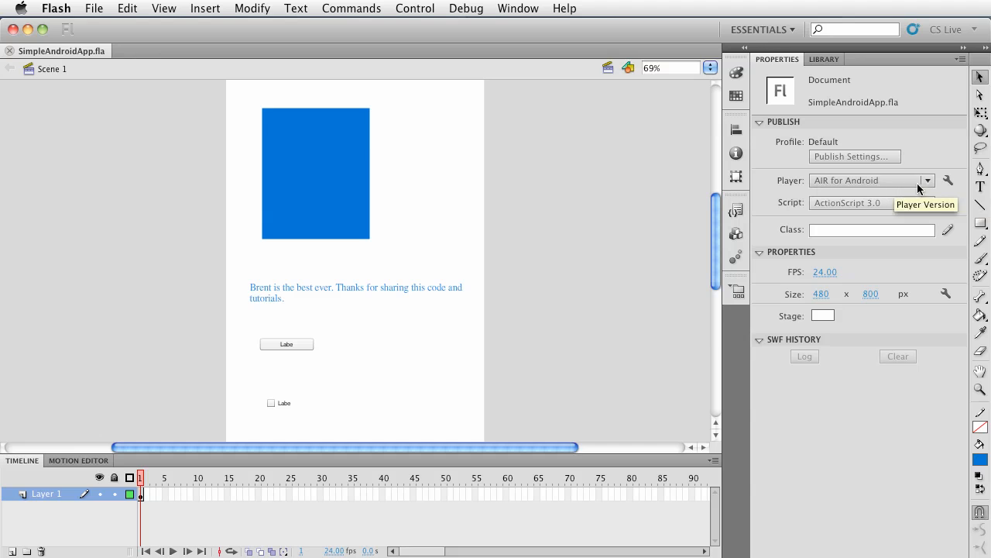
pyautogui.click(948, 180)
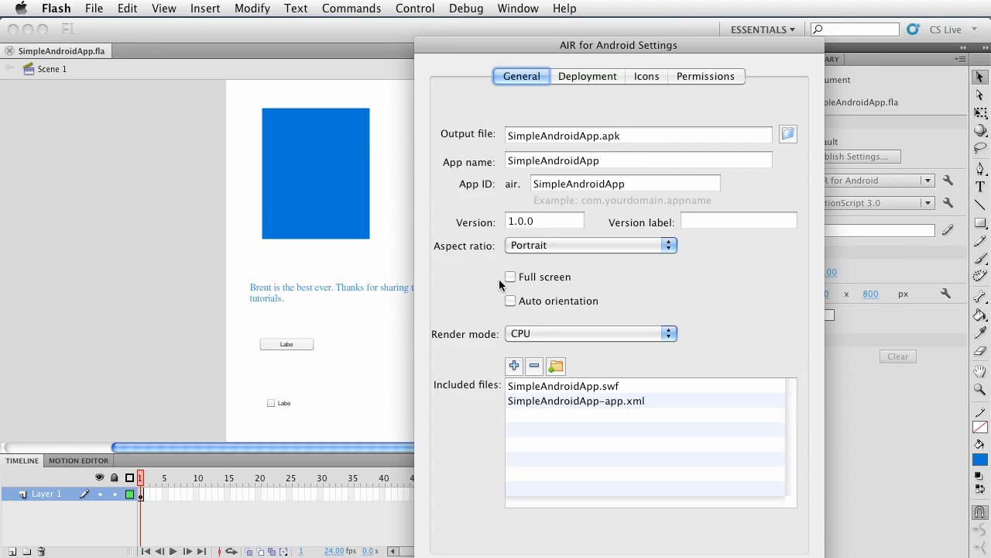
pyautogui.click(543, 162)
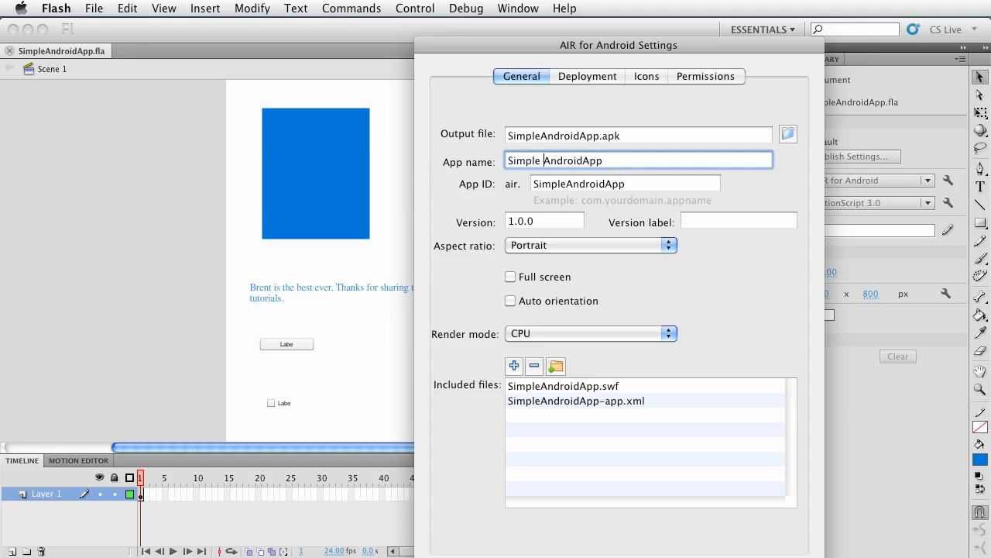
pyautogui.moveTo(583, 161); pyautogui.dragTo(630, 161)
pyautogui.press('BackSpace')
# Turn on Full screen in the app's general settings
pyautogui.click(672, 245)
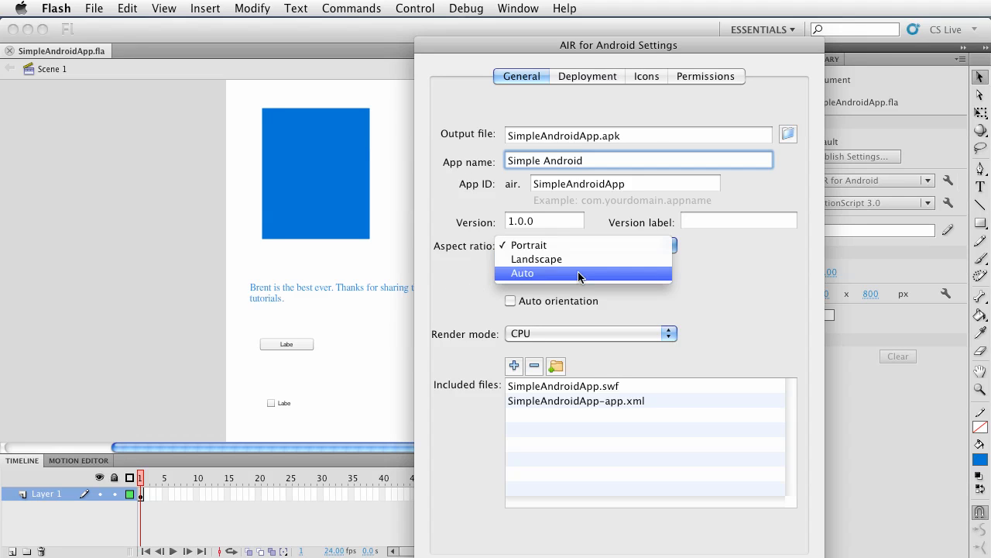
pyautogui.click(468, 285)
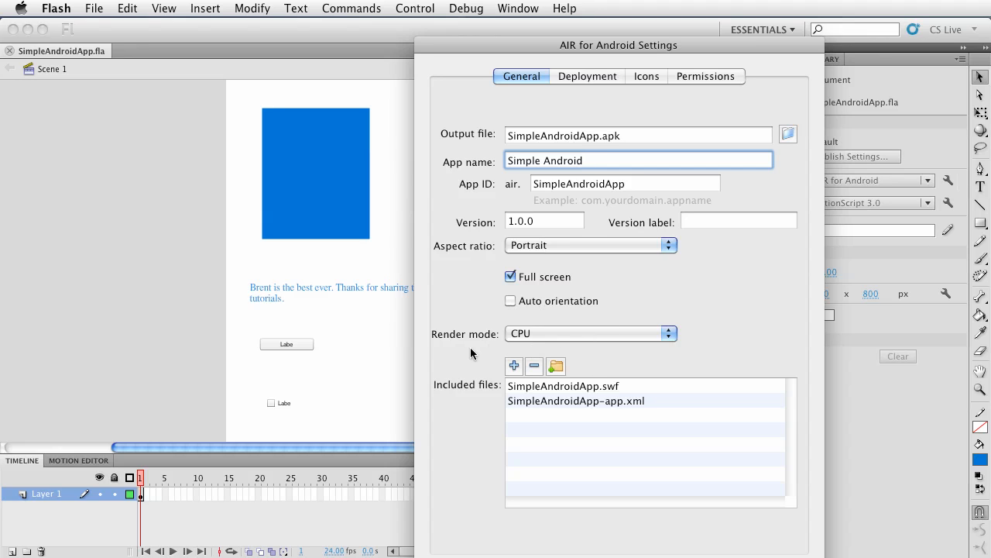
pyautogui.click(663, 335)
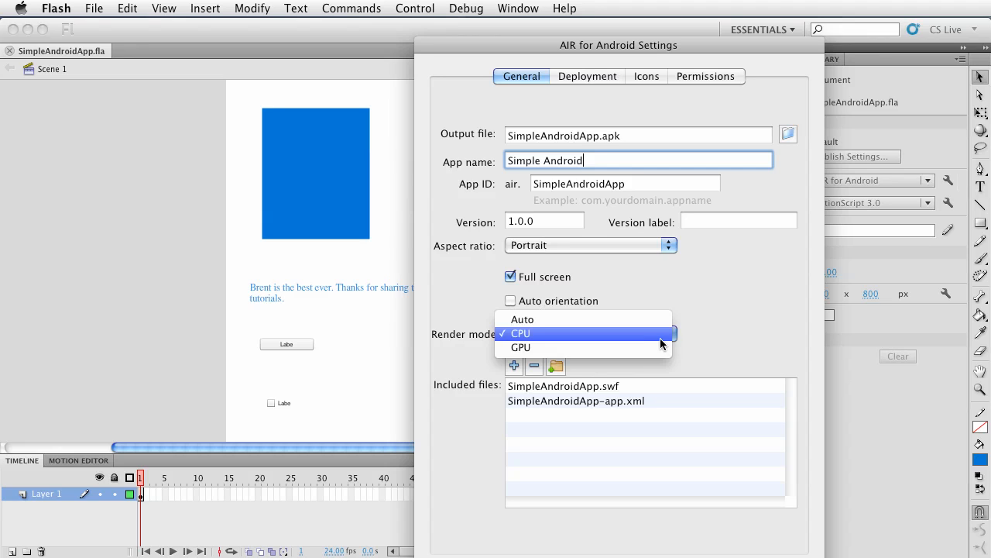
pyautogui.click(601, 335)
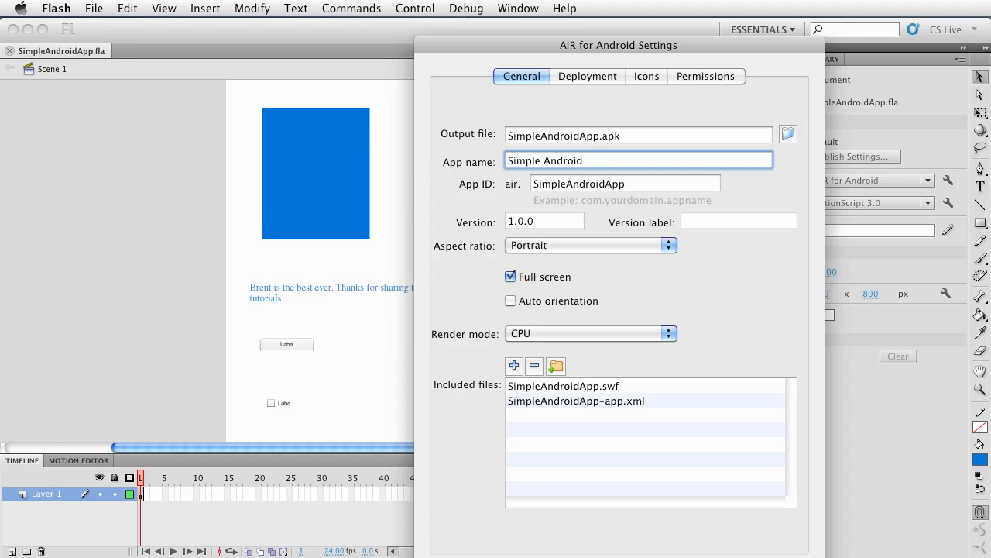
# Reposition the settings dialog and switch to its Deployment settings
pyautogui.moveTo(594, 48); pyautogui.dragTo(529, 28)
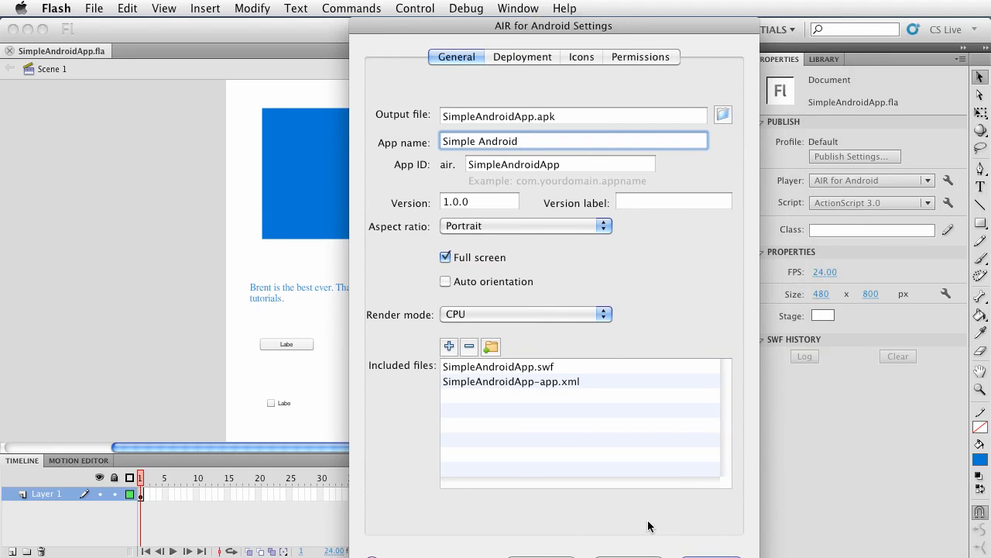
pyautogui.click(529, 58)
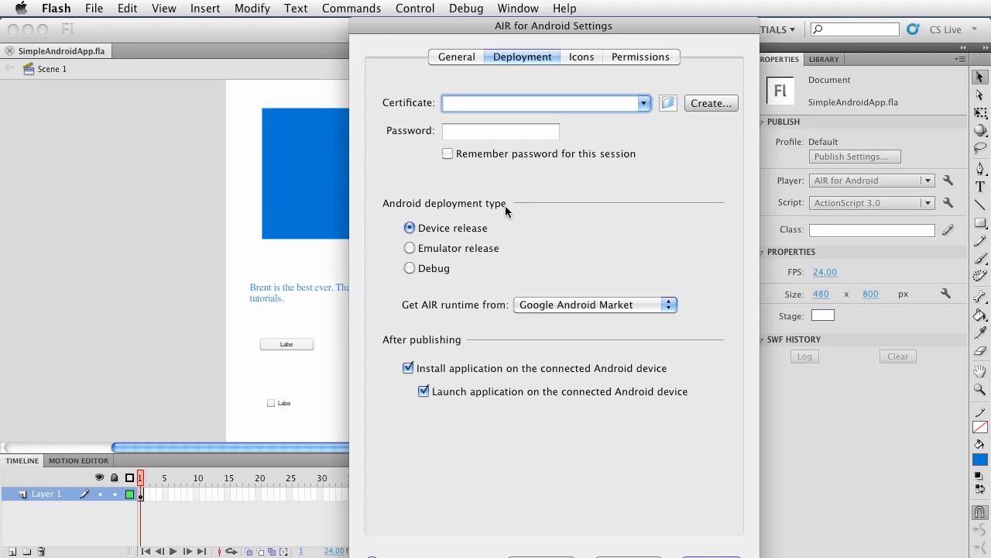
# Set the AIR runtime source to Amazon Appstore in the deployment settings
pyautogui.click(637, 303)
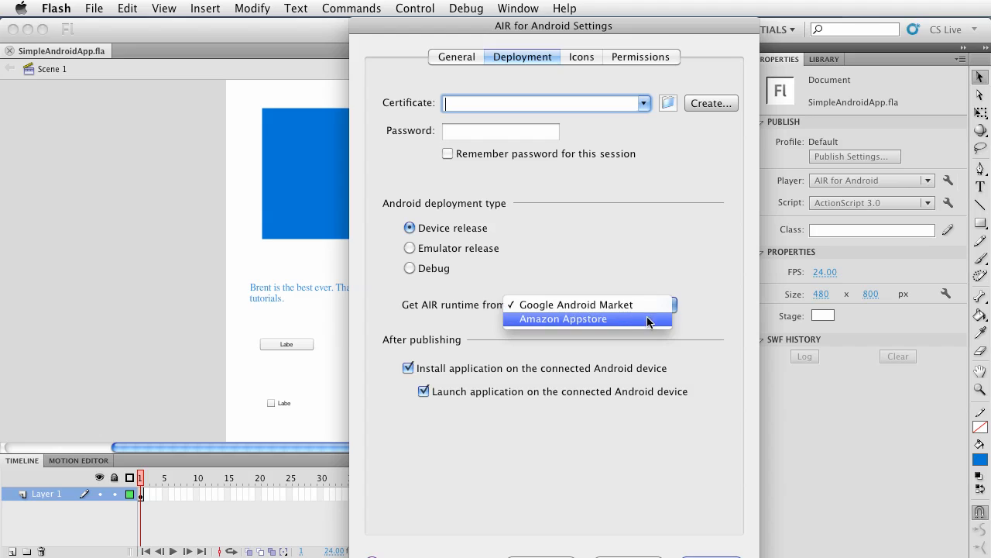
pyautogui.click(694, 304)
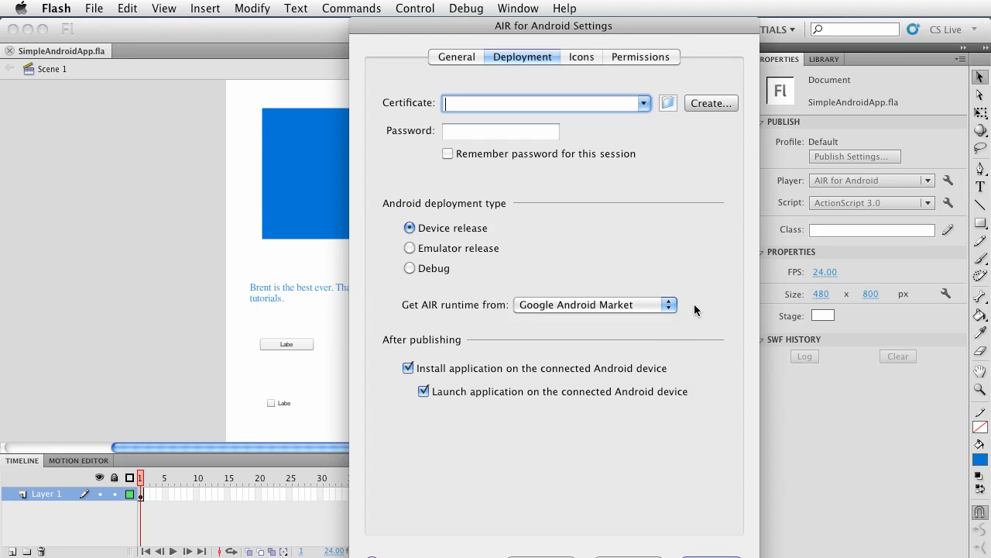
pyautogui.click(662, 307)
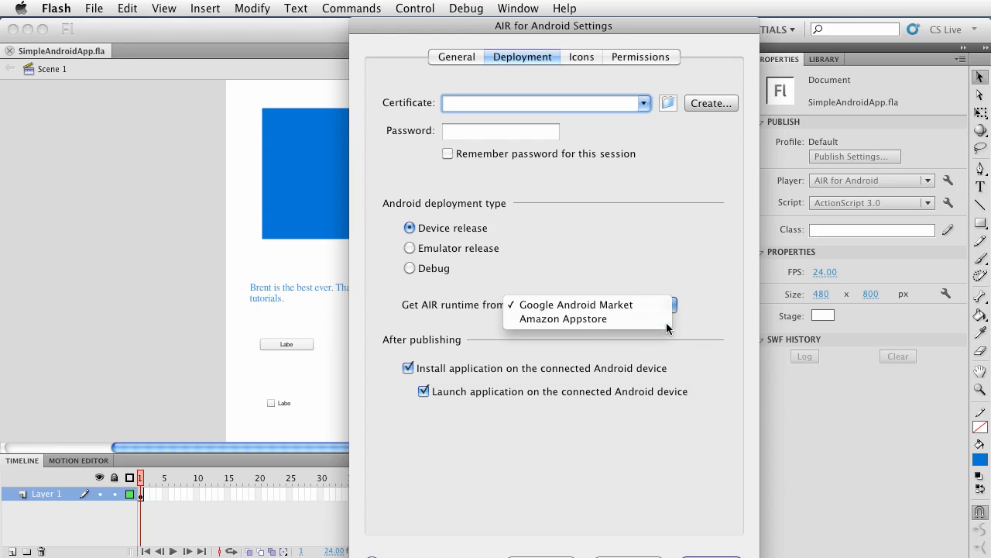
pyautogui.click(666, 321)
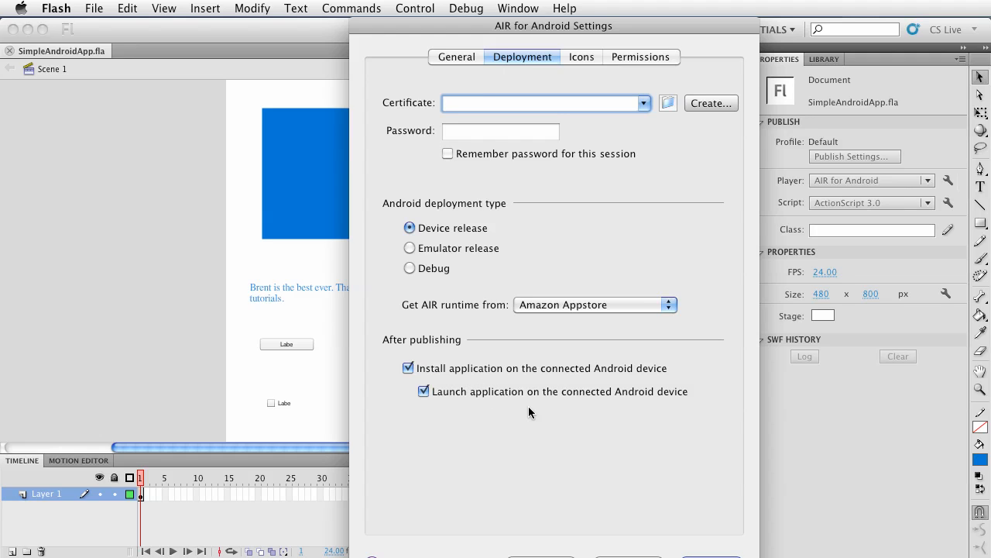
# Look over the icon settings and enable the INTERNET permission in the app's permissions
pyautogui.click(594, 57)
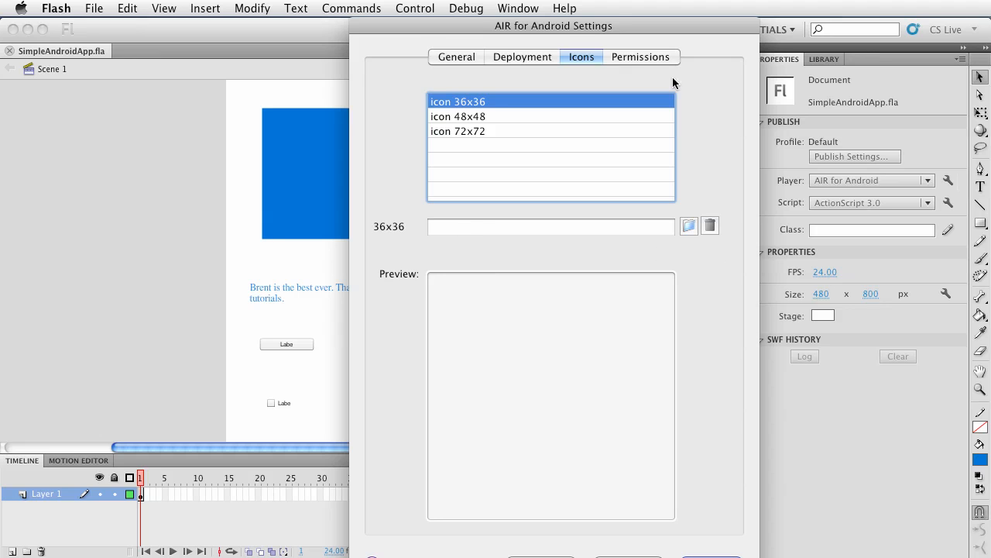
pyautogui.click(647, 57)
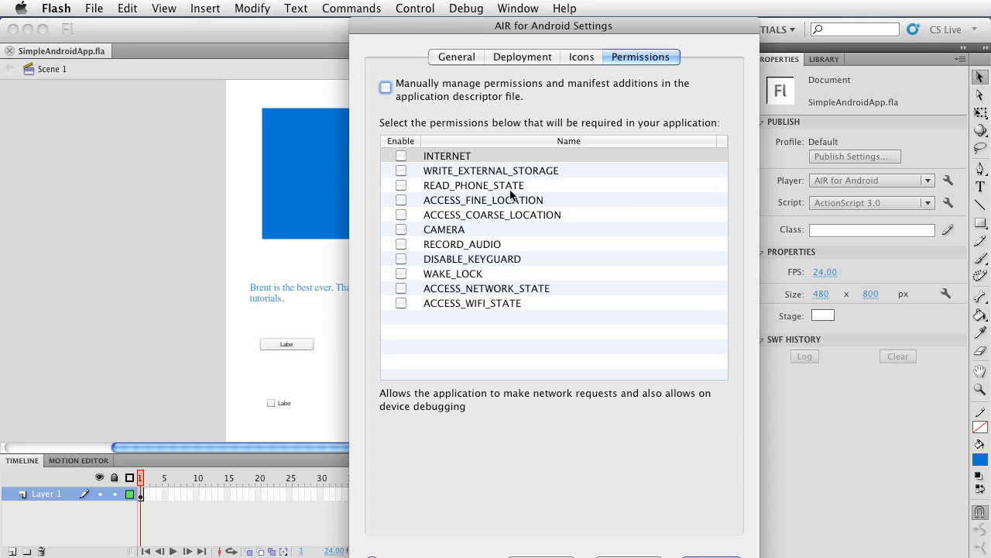
pyautogui.click(400, 155)
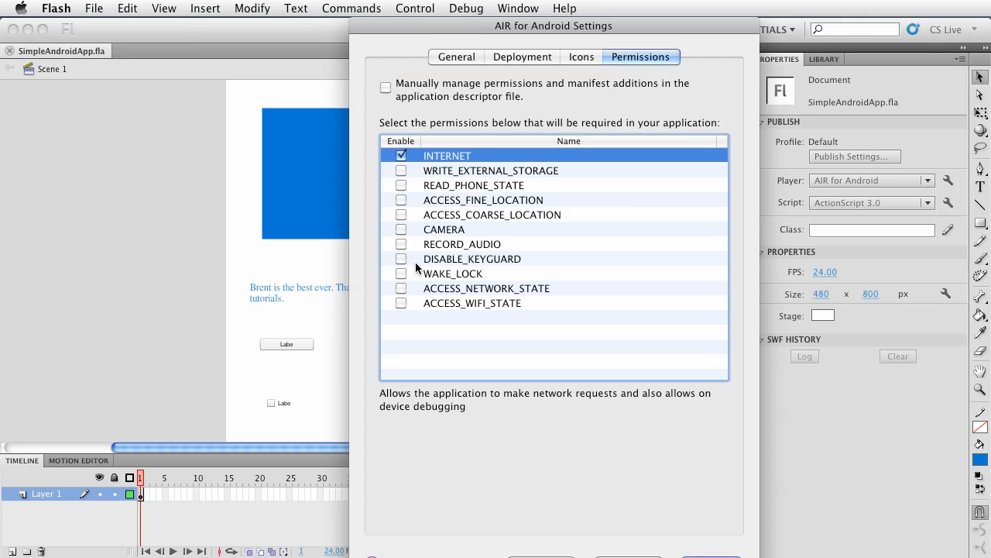
# Try enabling the CAMERA permission and manual permission management, then clear both again
pyautogui.click(400, 230)
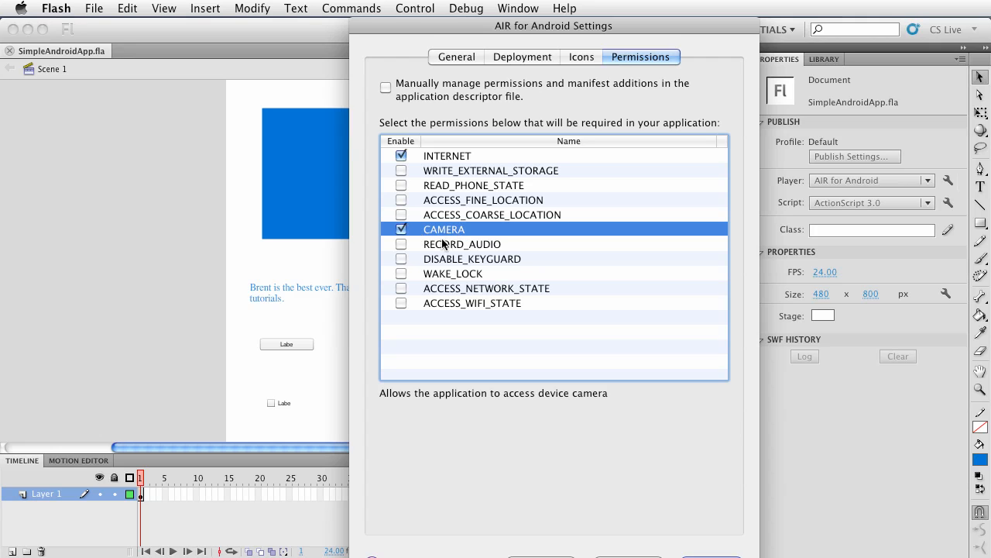
pyautogui.click(401, 229)
pyautogui.click(385, 88)
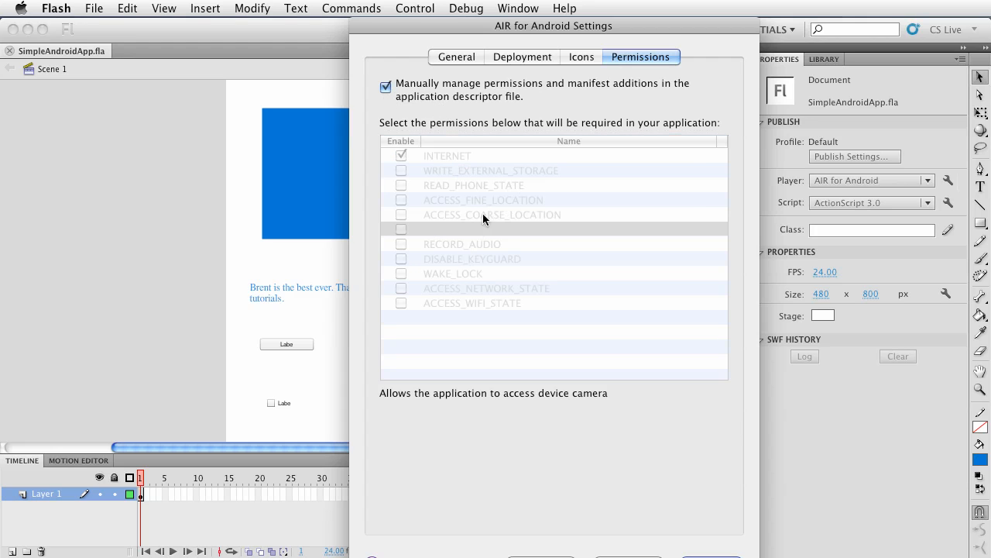
pyautogui.click(386, 87)
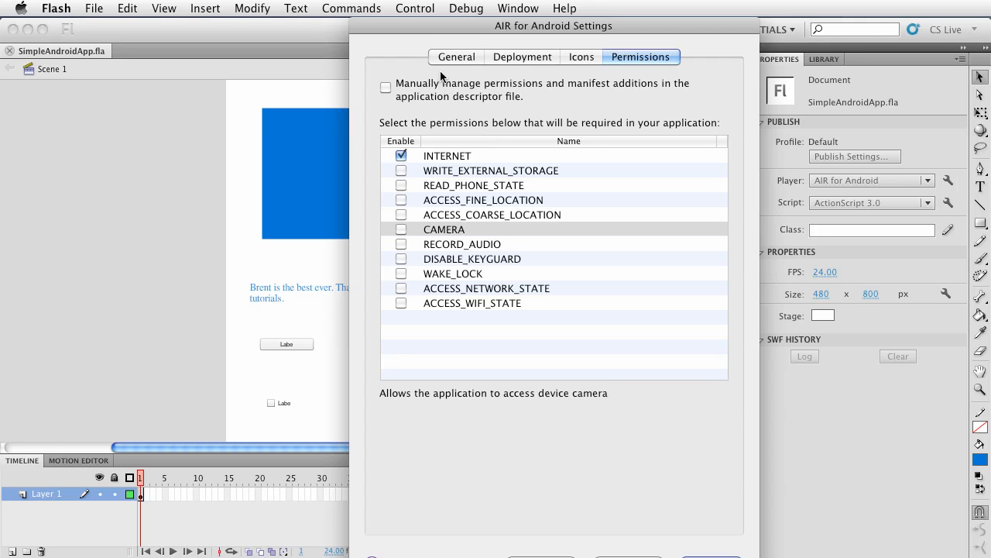
# Return to the general settings, confirm the AIR for Android settings, and save the document
pyautogui.click(460, 60)
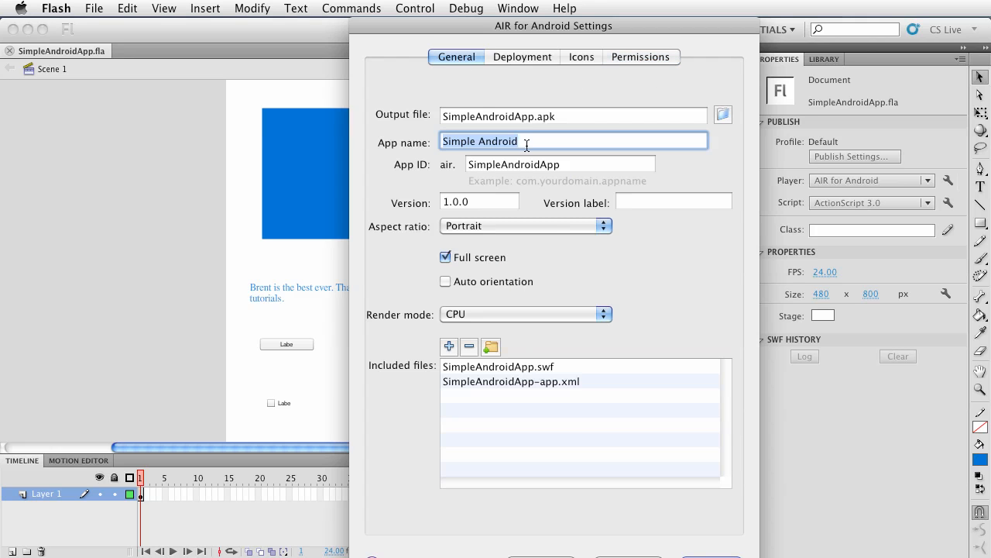
pyautogui.press('Return')
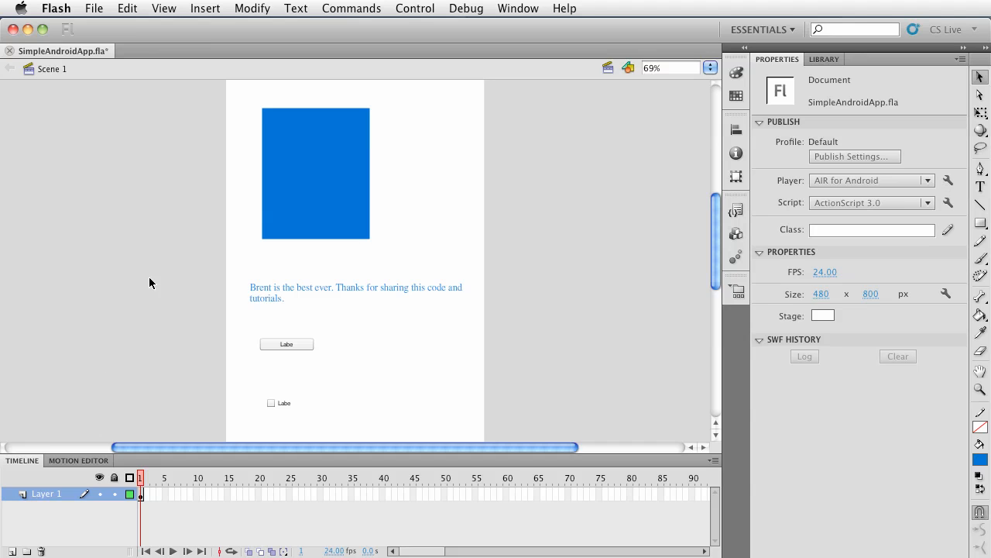
pyautogui.press('super+s')
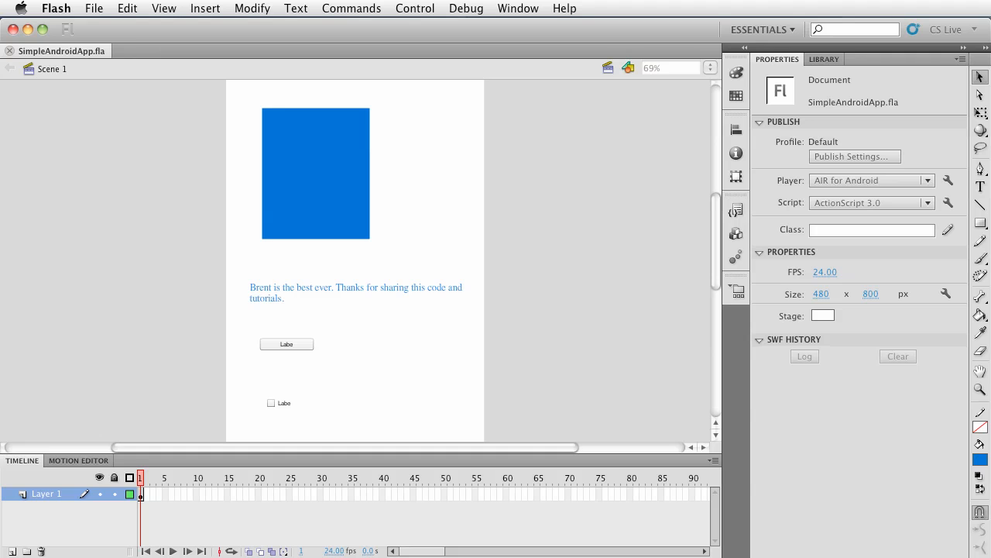
# Open SimpleAndroidApp-app.xml from the project's SimpleAndroidApp folder in TextMate
pyautogui.click(256, 557)
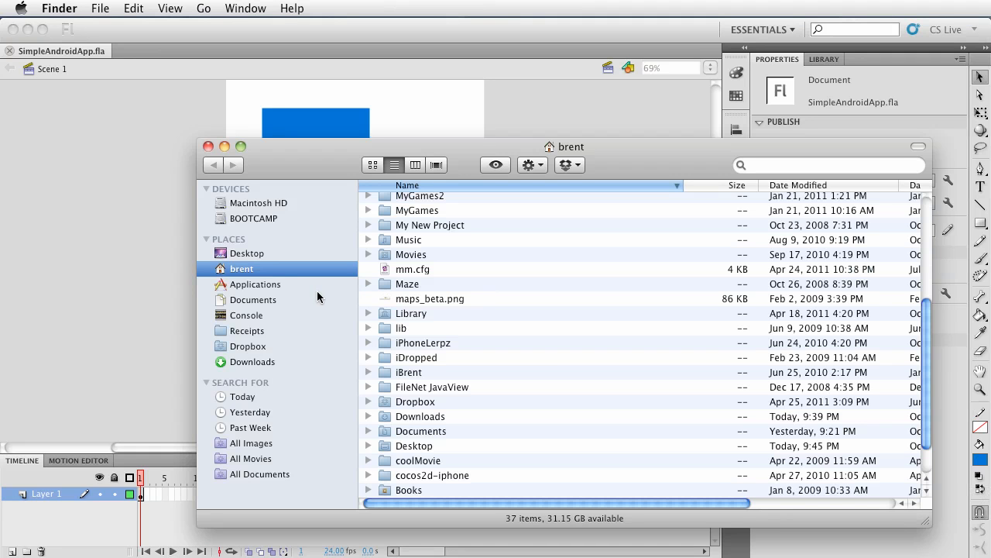
pyautogui.click(288, 256)
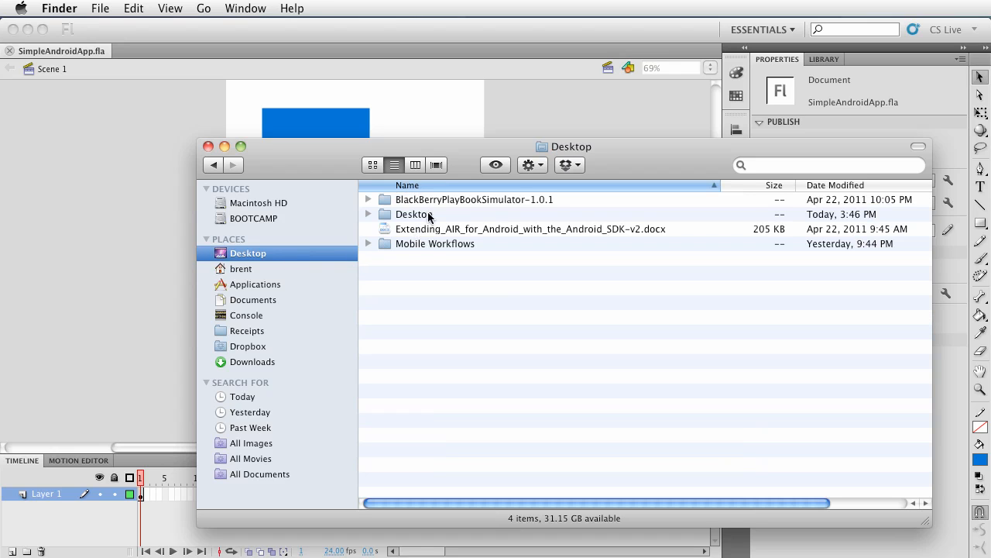
pyautogui.doubleClick(429, 245)
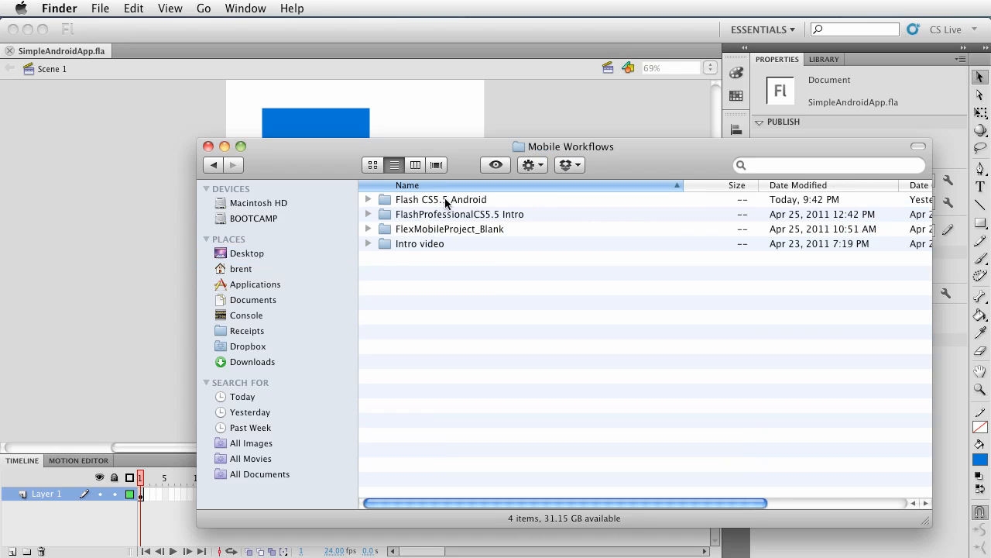
pyautogui.doubleClick(445, 201)
pyautogui.doubleClick(445, 201)
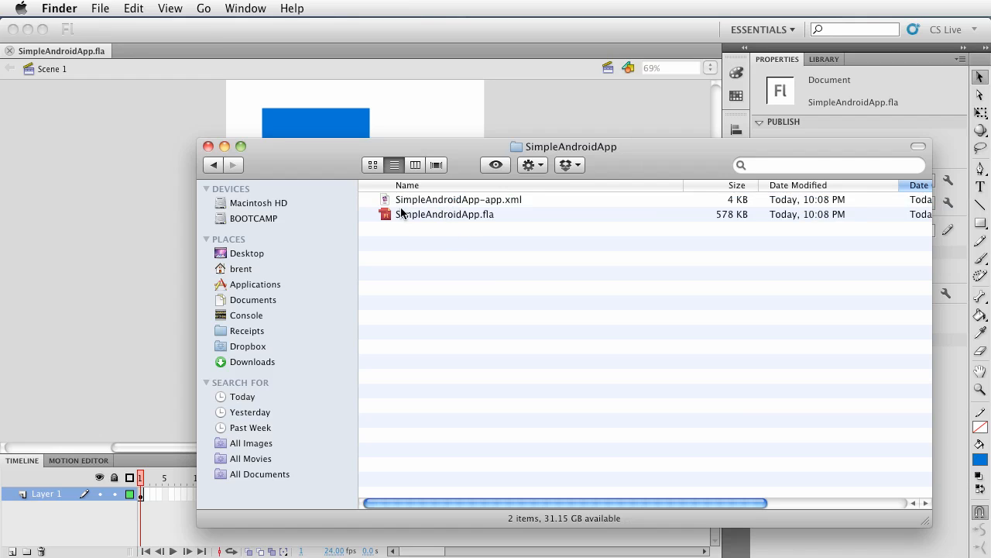
pyautogui.rightClick(460, 203)
pyautogui.moveTo(665, 225)
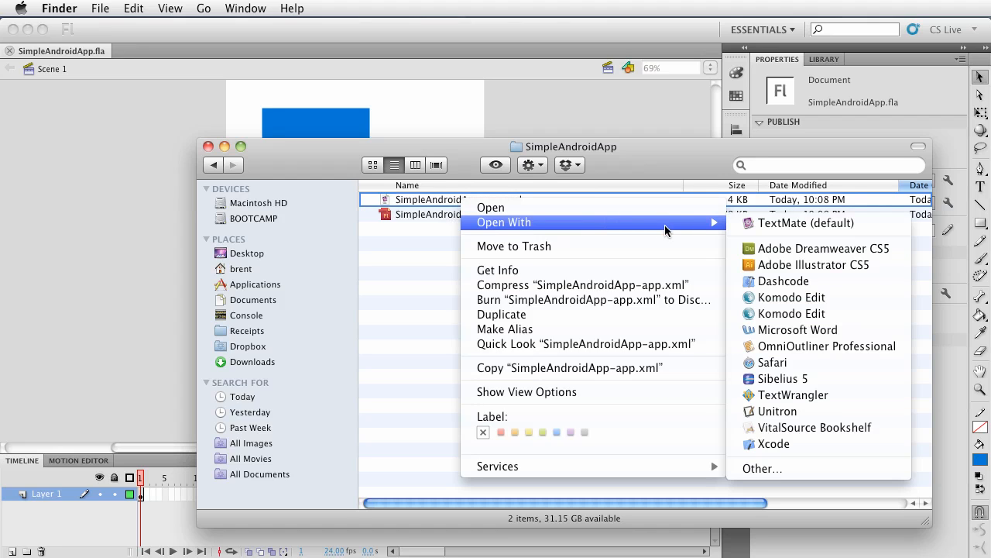
pyautogui.click(782, 223)
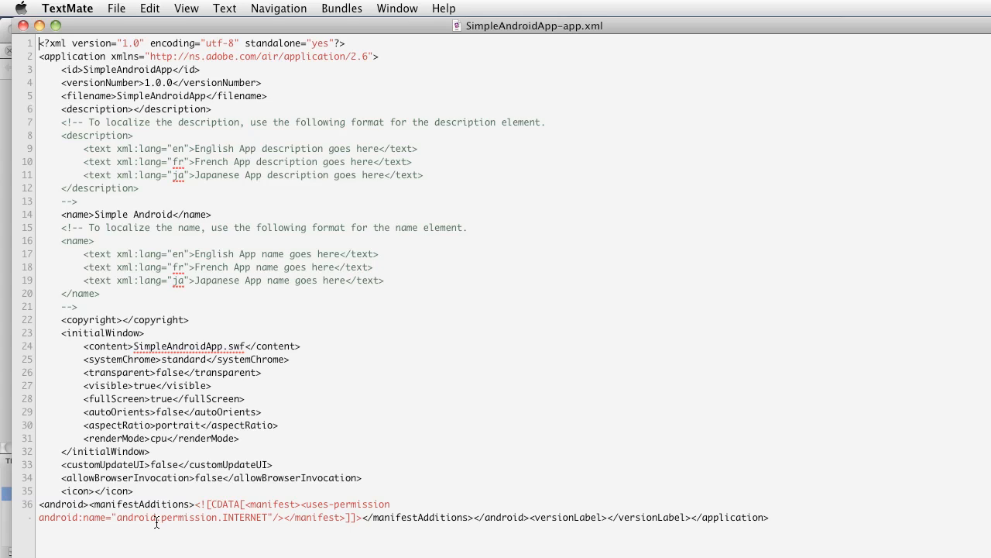
# Examine the INTERNET permission entry in the manifest additions, then quit TextMate and close the Finder window
pyautogui.click(32, 515)
pyautogui.moveTo(41, 517); pyautogui.dragTo(268, 519)
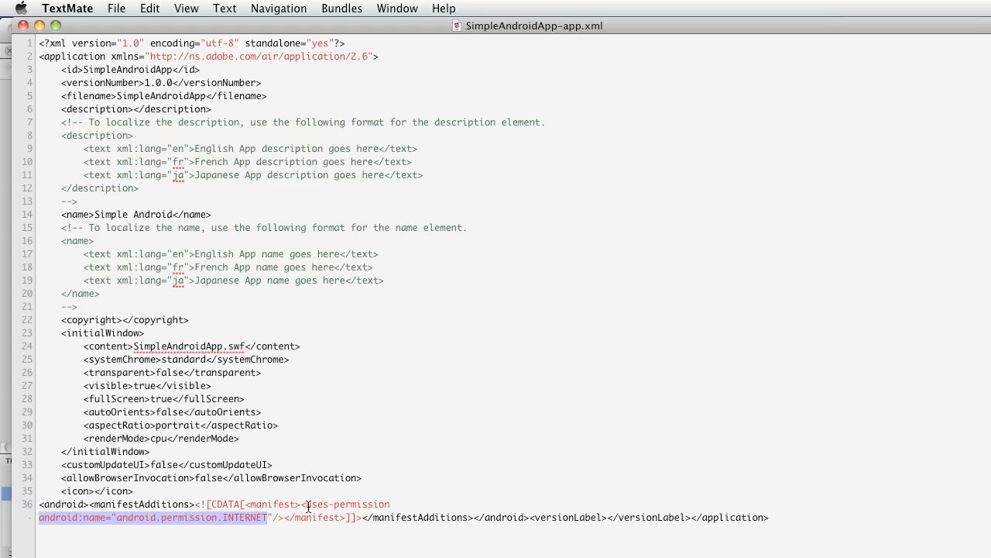
pyautogui.moveTo(309, 506); pyautogui.dragTo(274, 517)
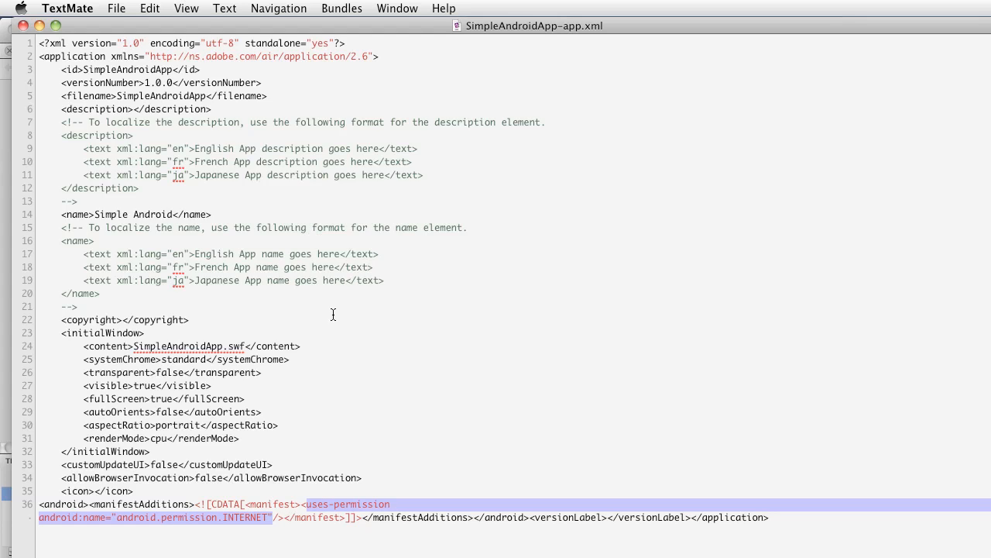
pyautogui.click(71, 13)
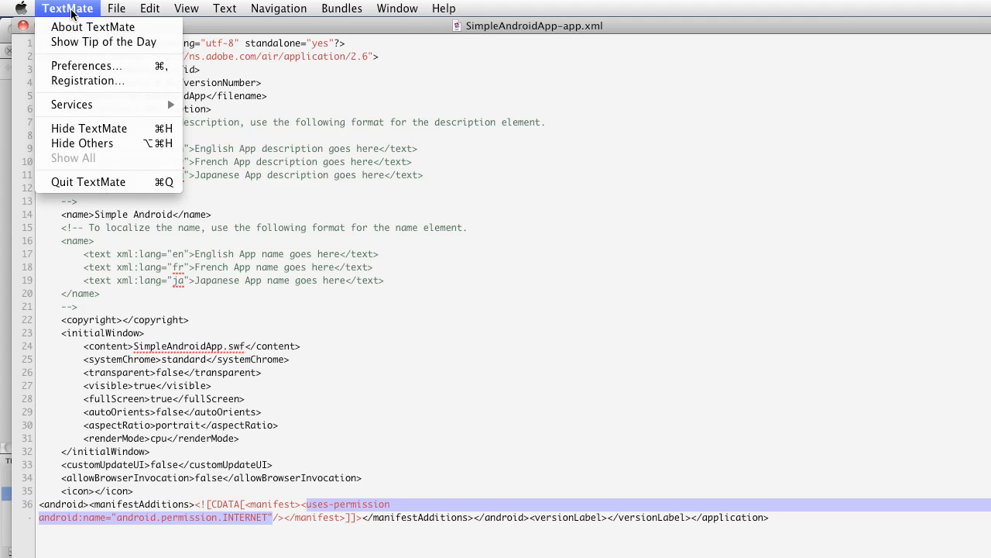
pyautogui.click(129, 184)
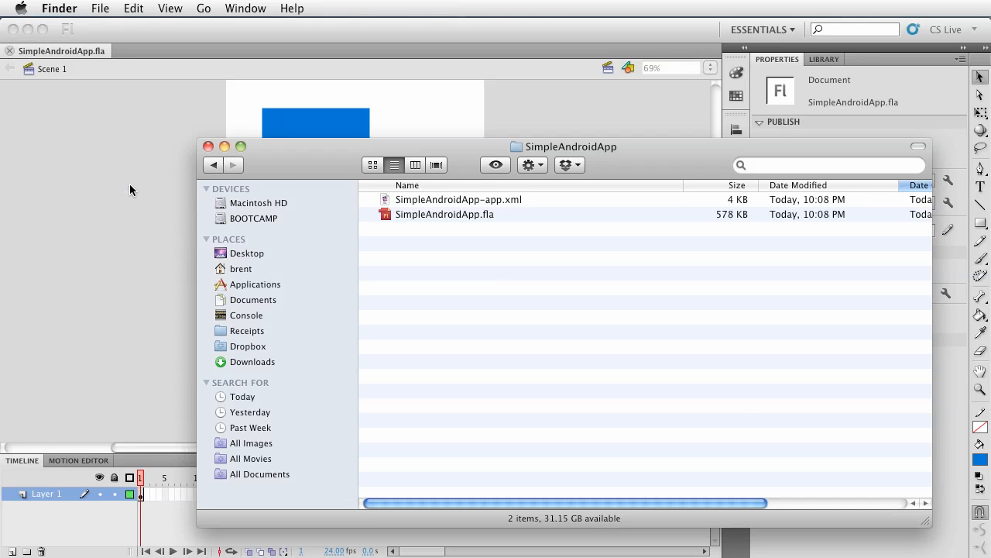
pyautogui.moveTo(299, 164); pyautogui.dragTo(239, 154)
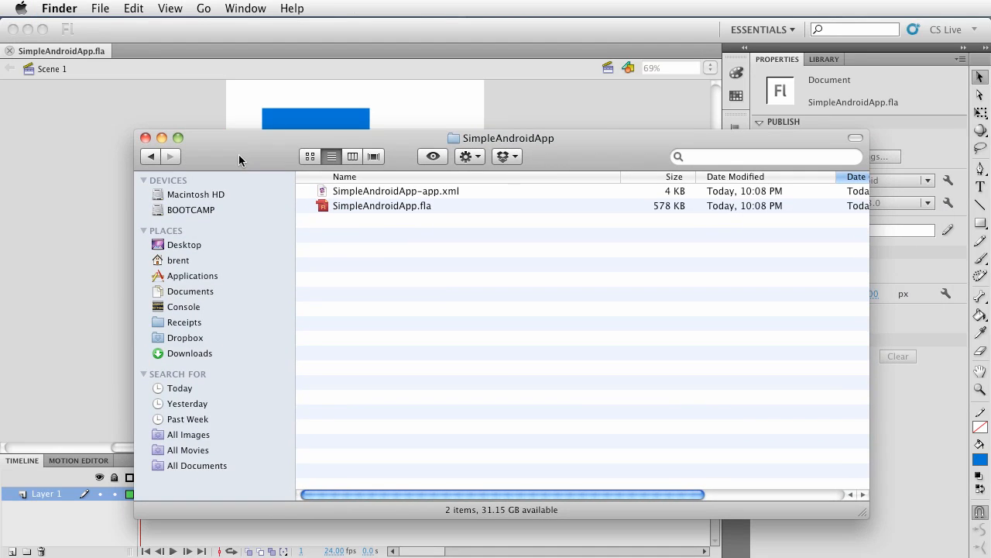
pyautogui.click(144, 137)
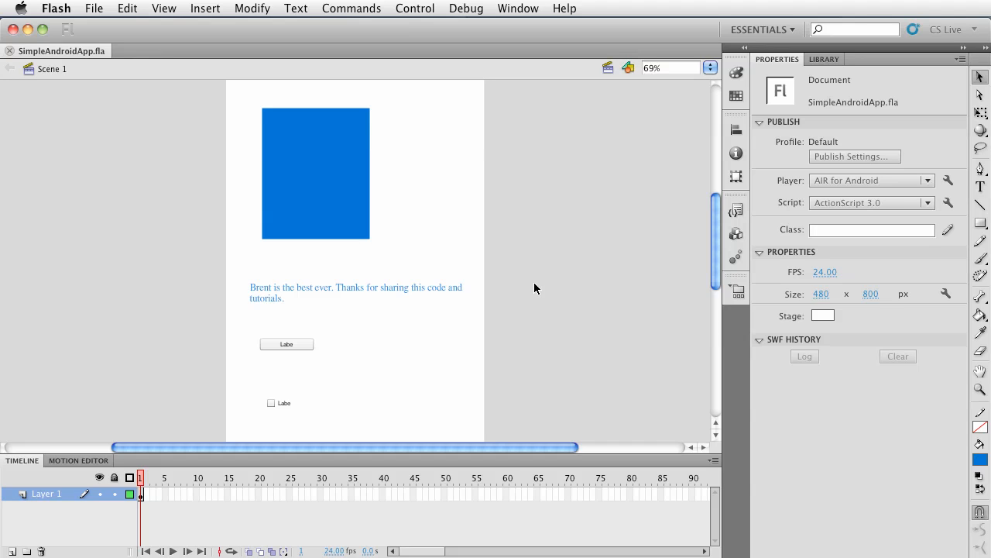
# Test the movie and reposition the Simple Android preview window
pyautogui.press('super+Return')
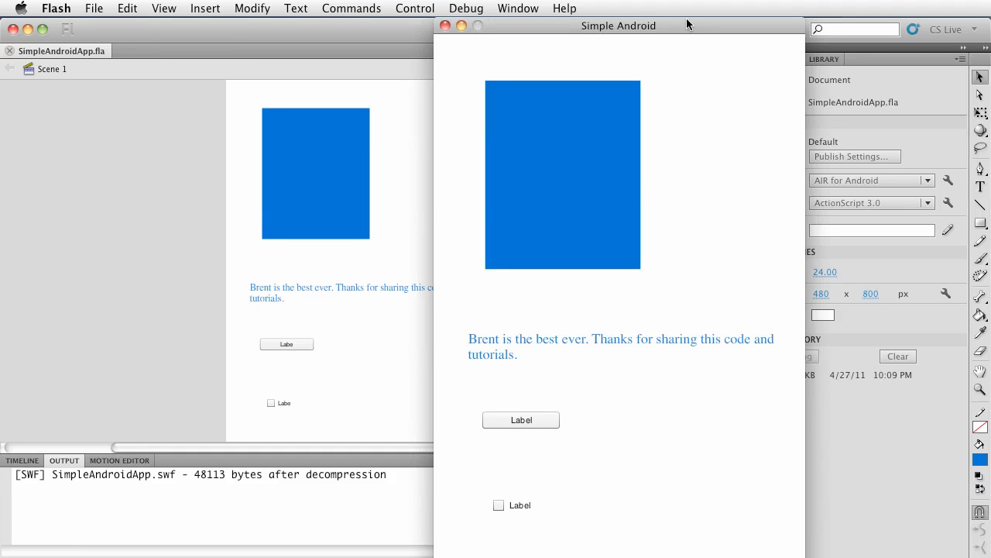
pyautogui.click(697, 28)
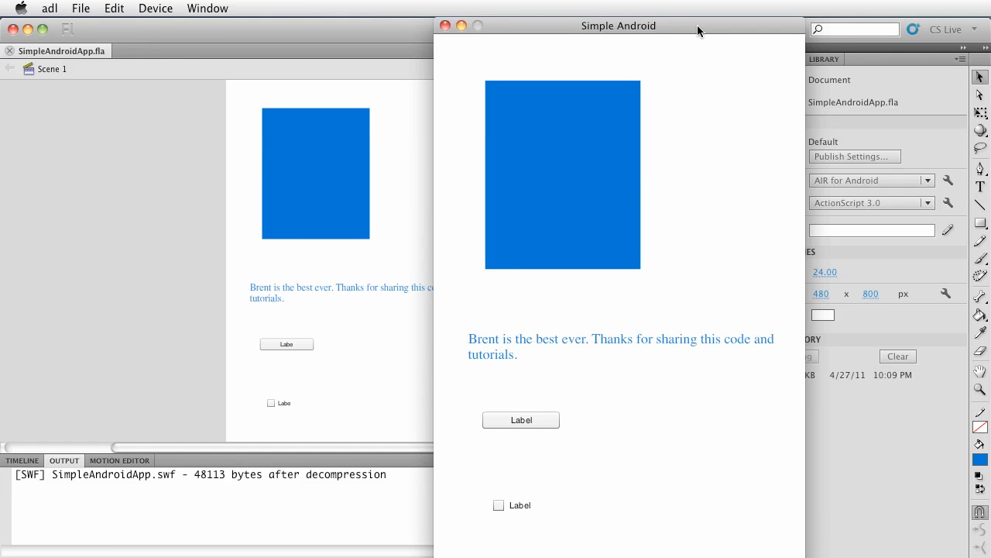
pyautogui.moveTo(697, 29); pyautogui.dragTo(559, 16)
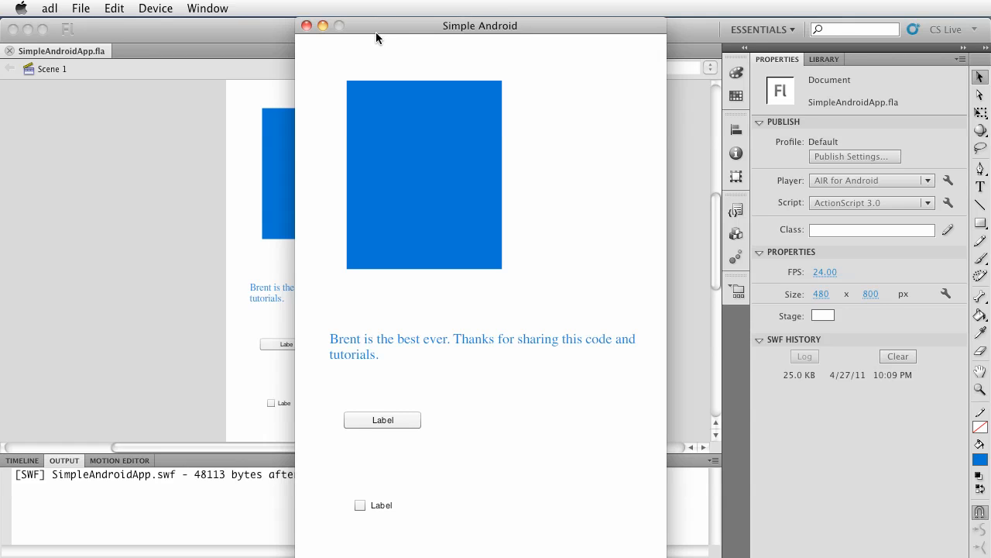
# Browse the preview's Edit and Device menus, then close the preview window
pyautogui.click(155, 7)
pyautogui.moveTo(122, 10)
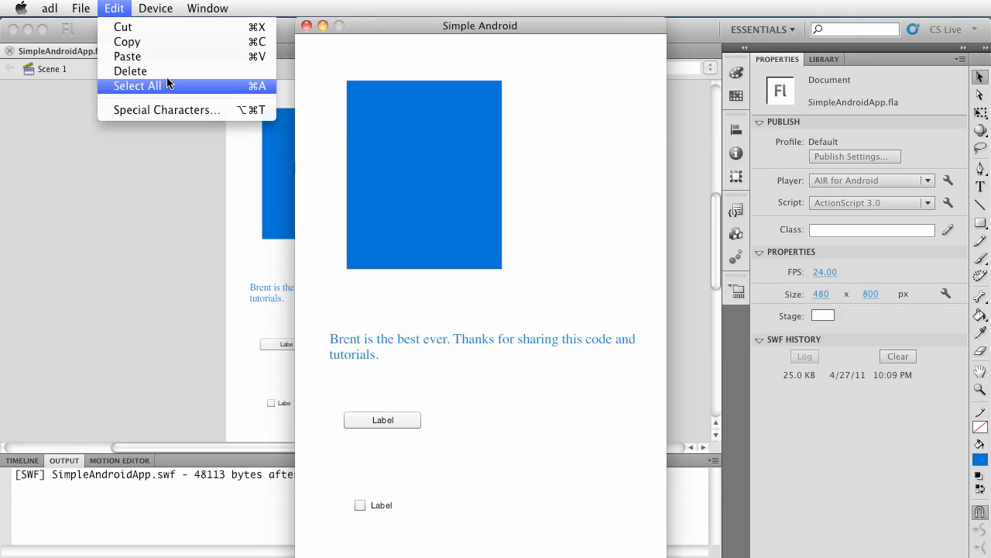
pyautogui.moveTo(167, 14)
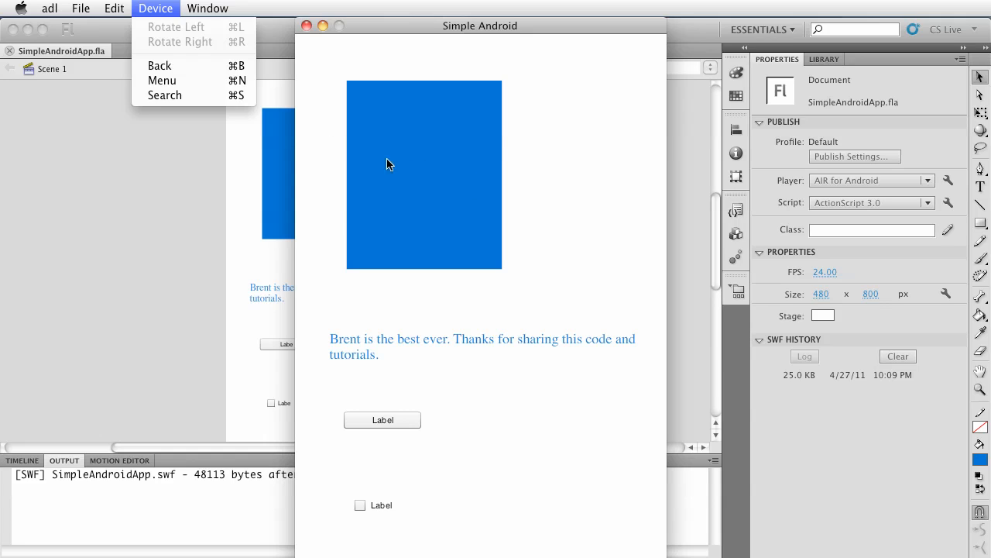
pyautogui.click(435, 297)
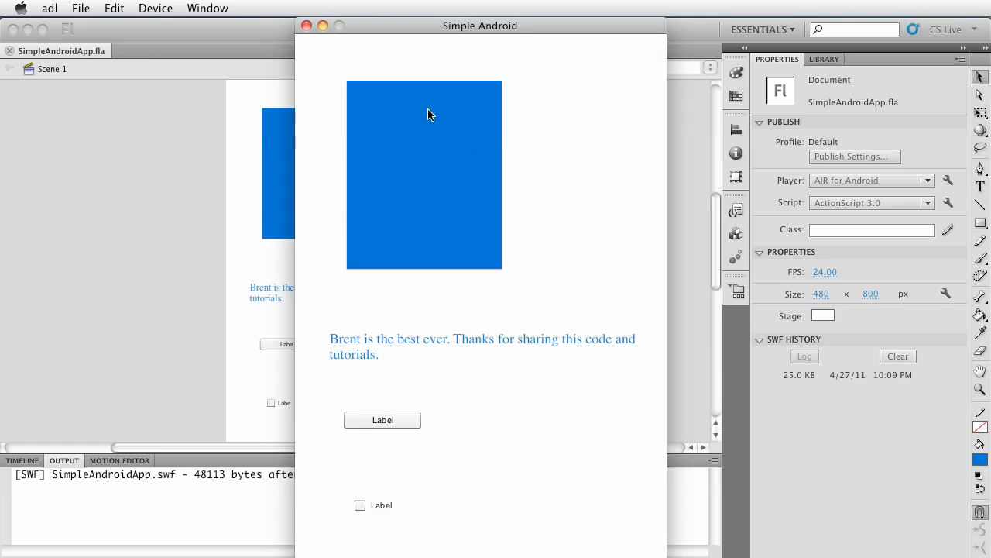
pyautogui.click(307, 26)
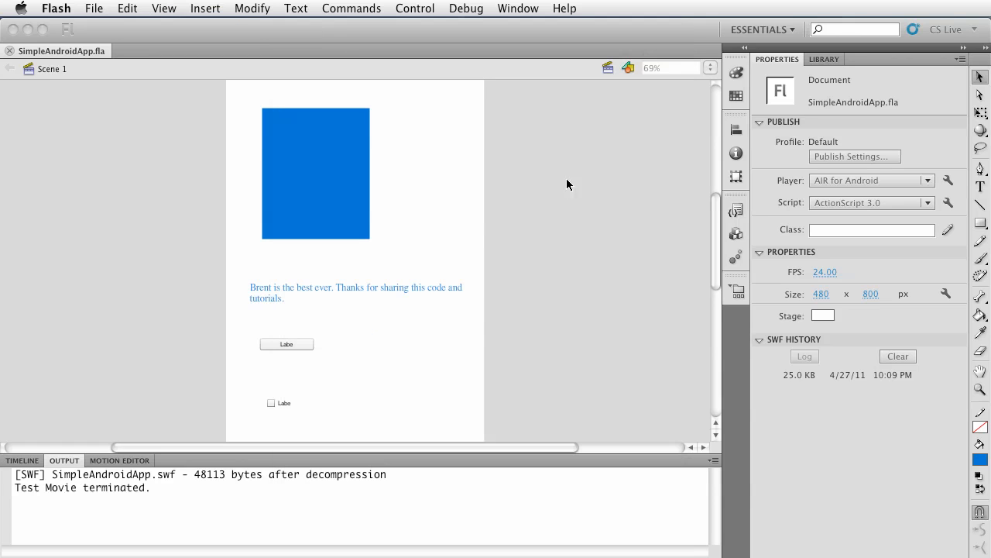